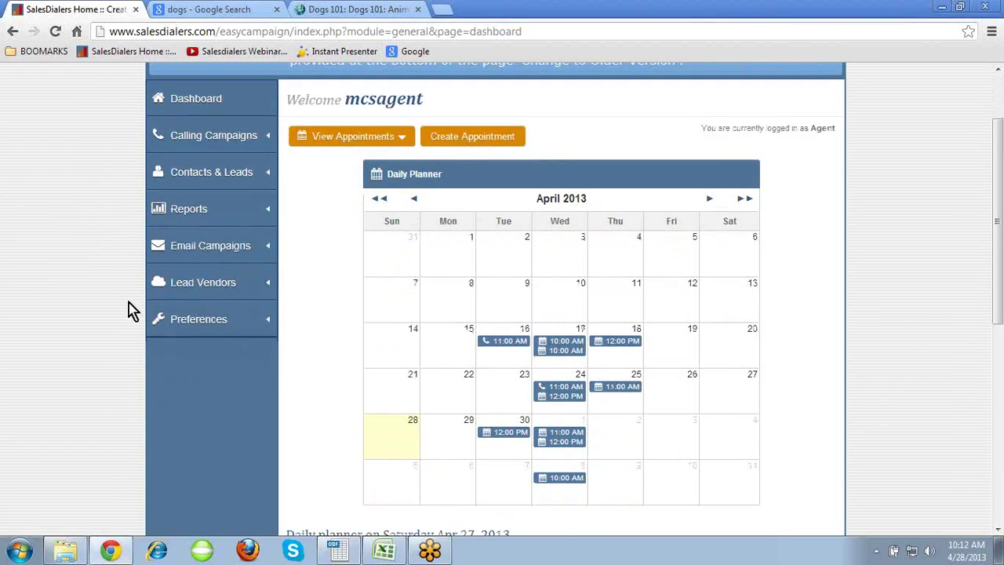
# Open the e-mail templates list in the preferences and start creating a new mail template.
pyautogui.click(199, 321)
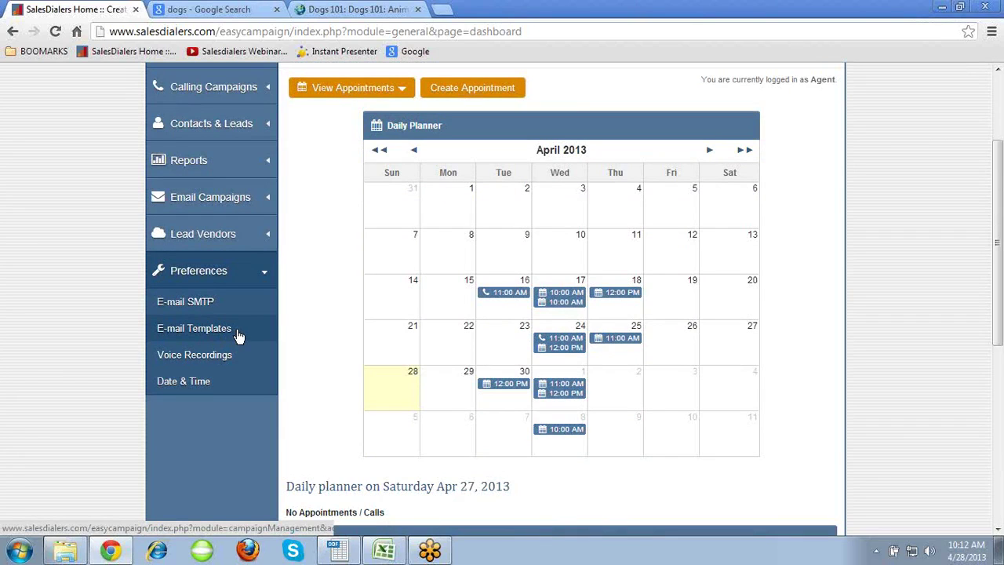
pyautogui.click(239, 336)
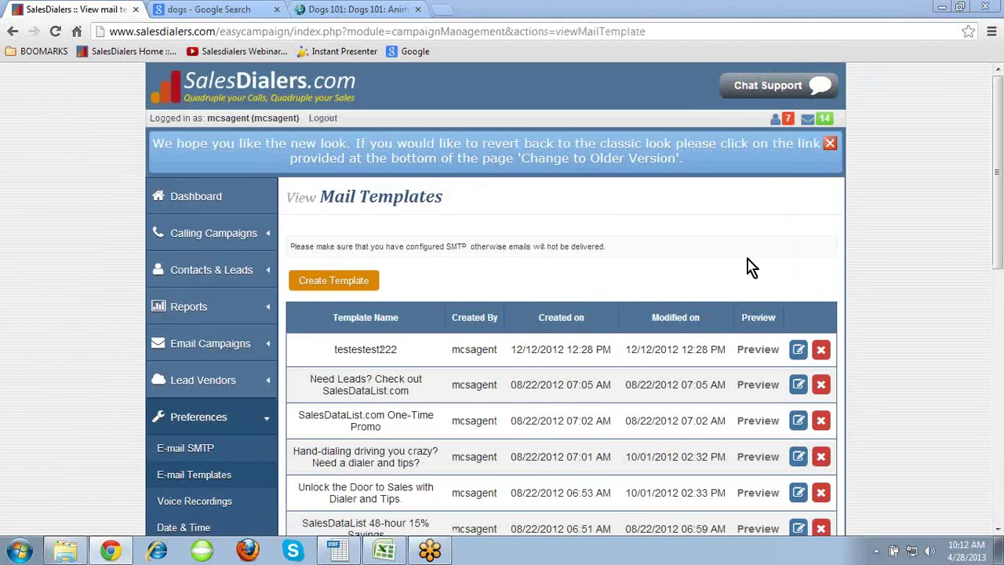
pyautogui.scroll(-3, 773, 264)
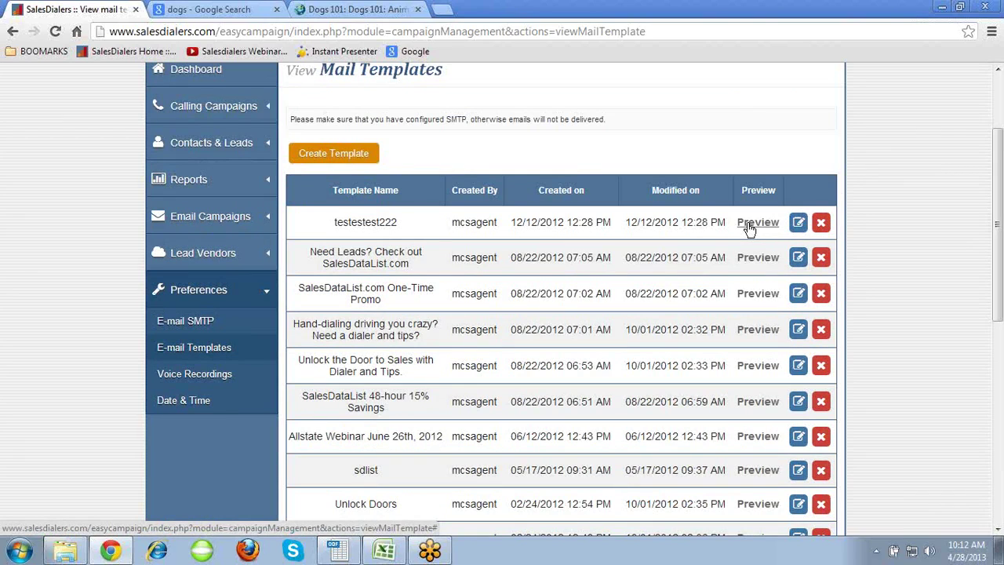
pyautogui.scroll(3, 551, 157)
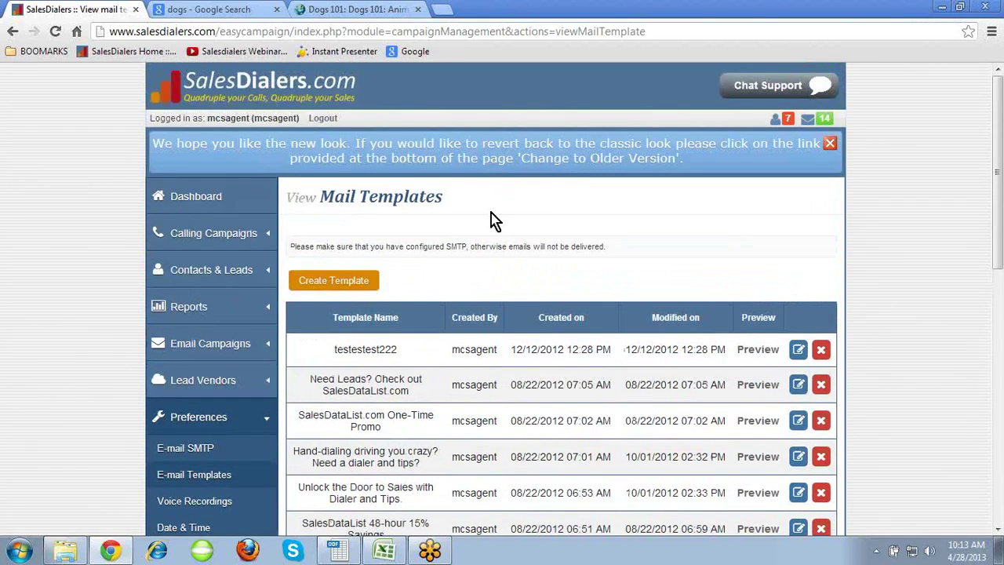
pyautogui.click(345, 285)
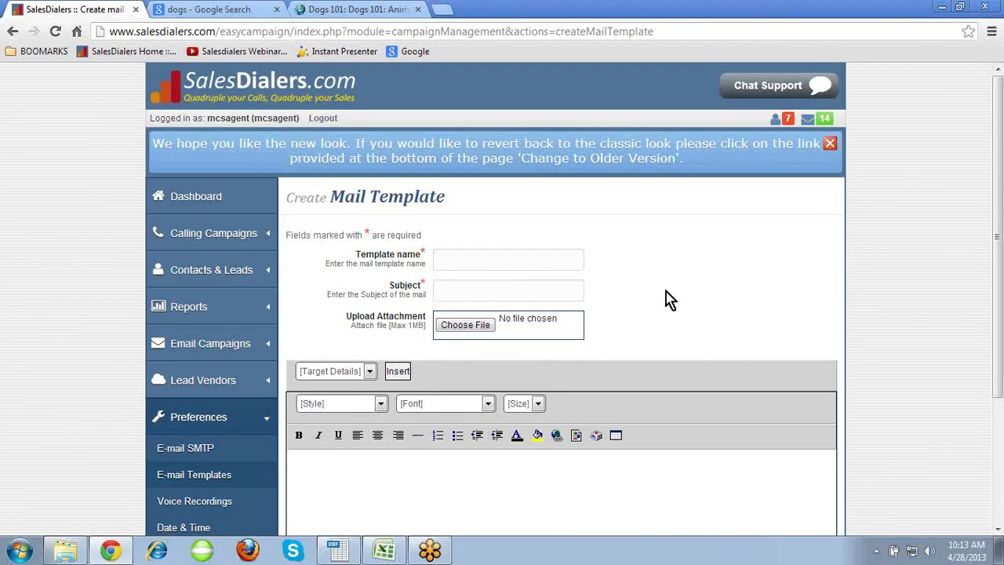
# Name the mail template "Training" and set its subject to "Training for everyone".
pyautogui.scroll(-1, 668, 299)
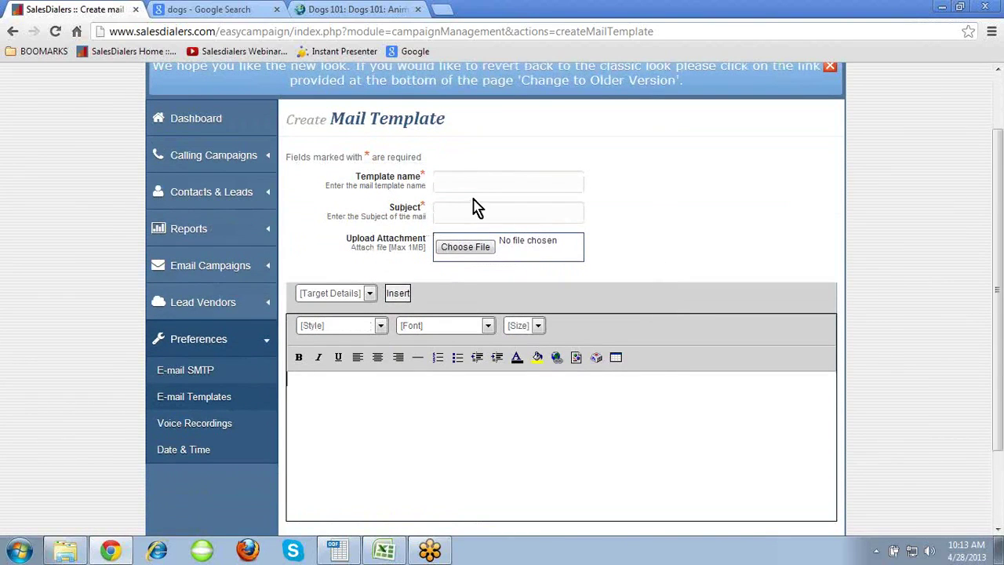
pyautogui.click(454, 181)
pyautogui.write('Training')
pyautogui.press('Tab')
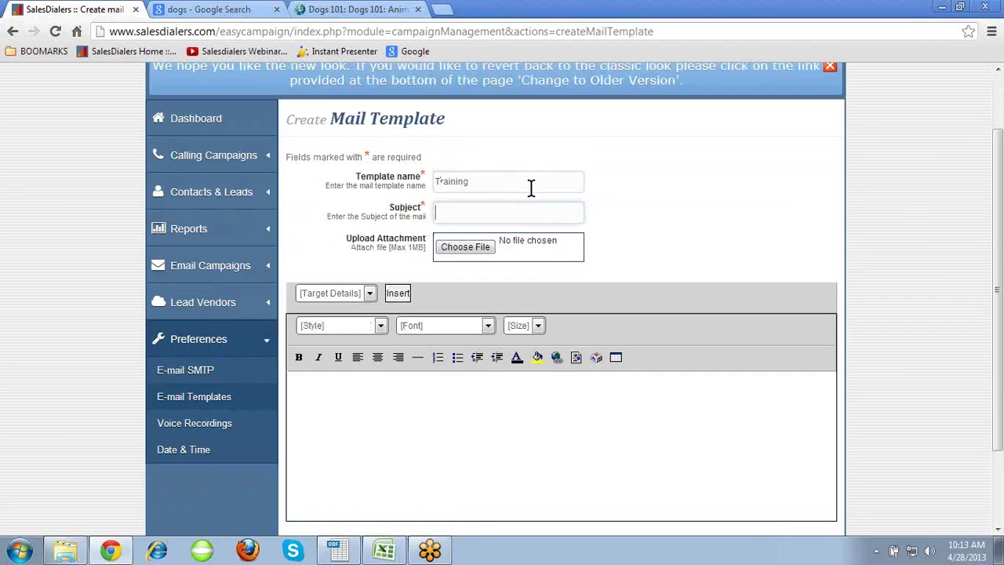
pyautogui.write('Training for everyone')
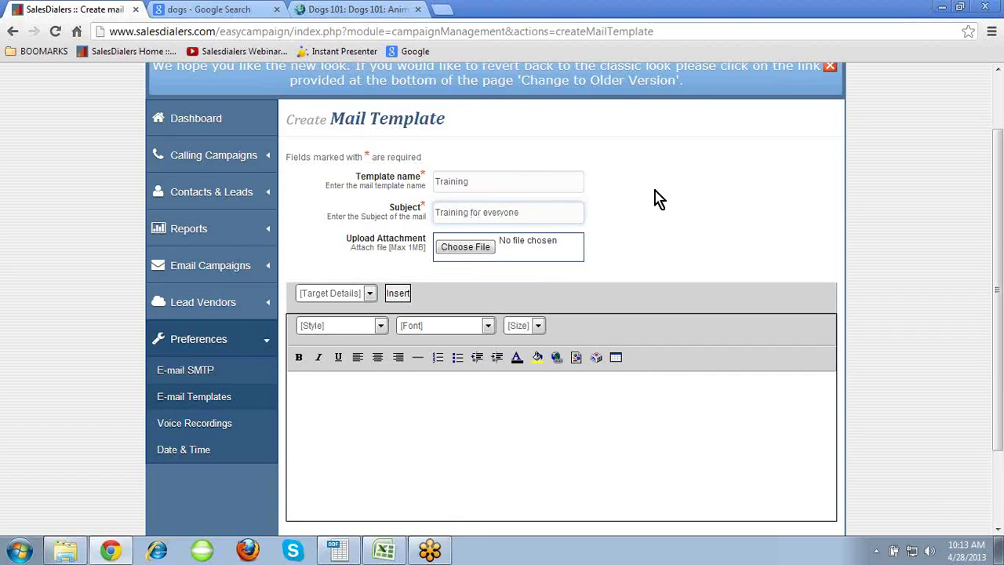
pyautogui.click(657, 199)
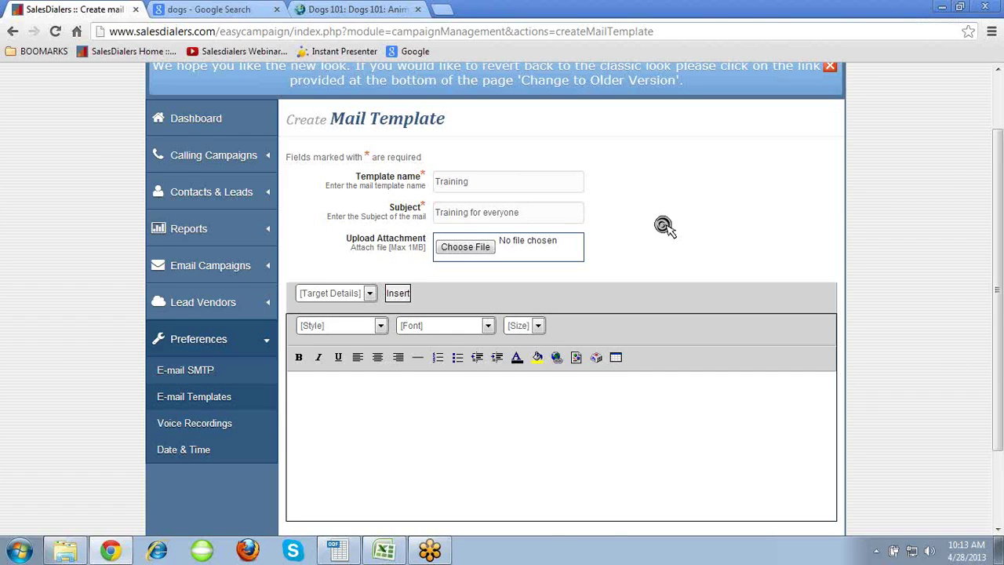
# Insert the Salutation and Last Name target details on the first line of the template body.
pyautogui.scroll(-2, 664, 226)
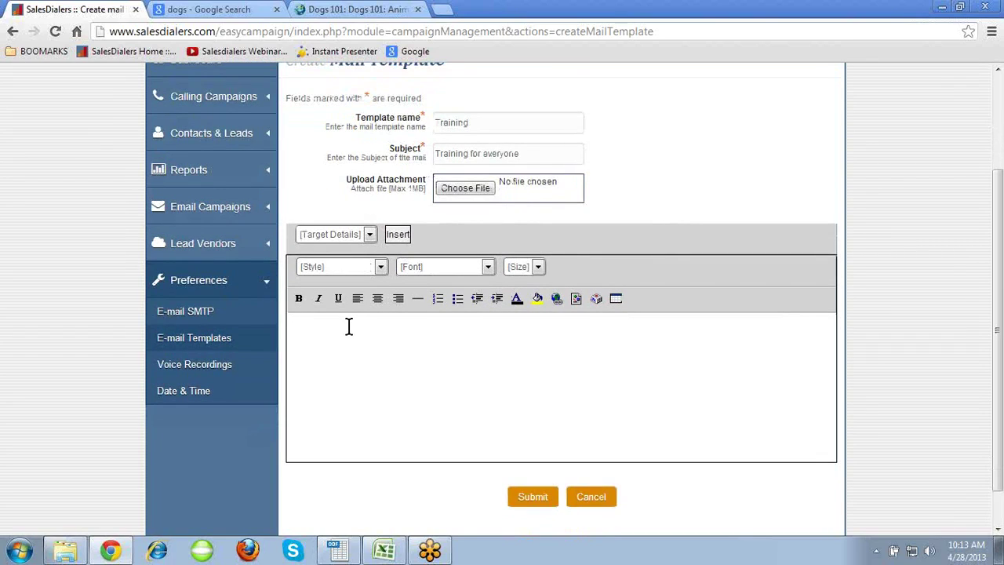
pyautogui.click(367, 236)
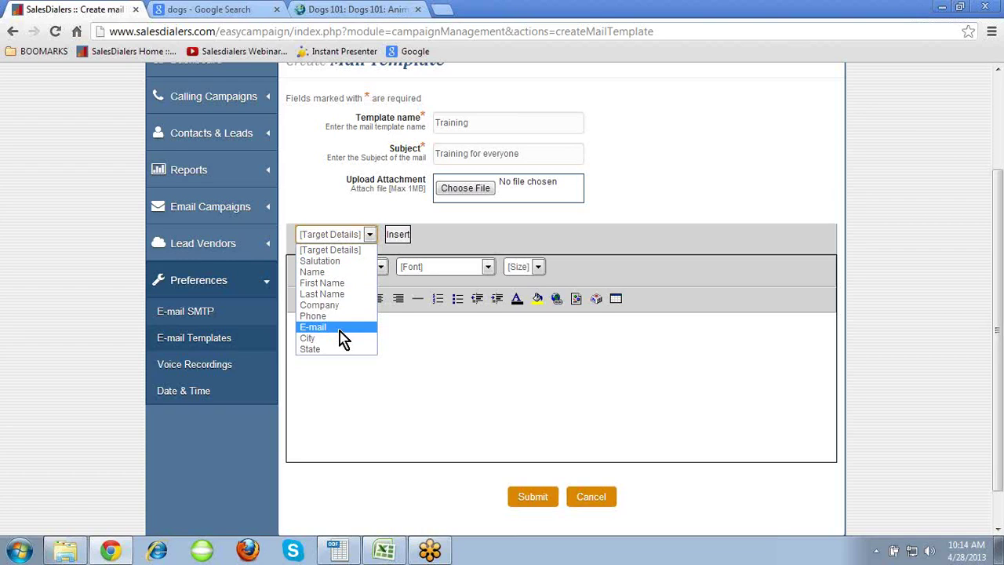
pyautogui.click(340, 260)
pyautogui.click(398, 235)
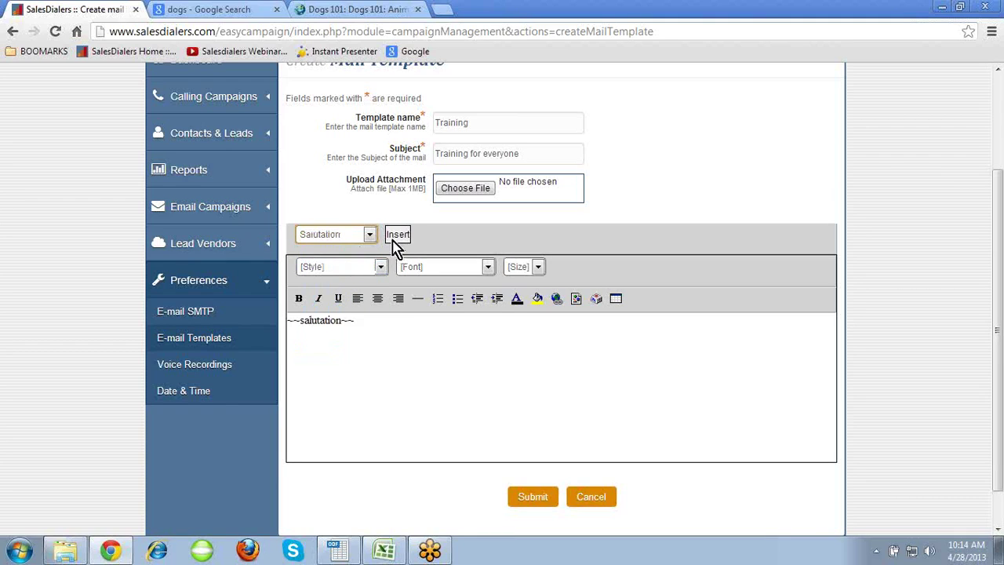
pyautogui.click(369, 234)
pyautogui.press('Escape')
pyautogui.press('l')
pyautogui.click(399, 235)
pyautogui.click(426, 325)
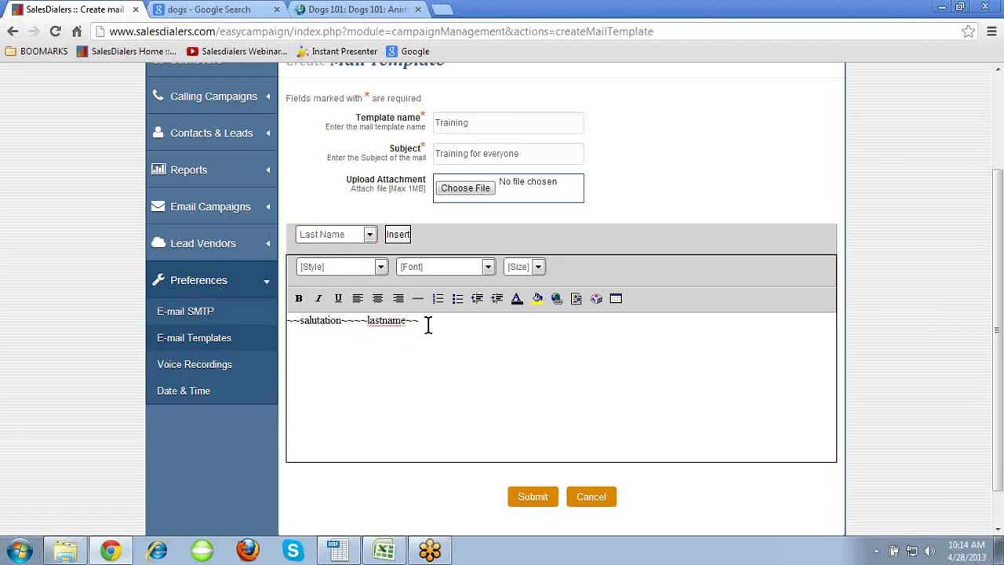
# Try a heading style with the sample text "dddd" below the merge fields and delete that text.
pyautogui.click(381, 269)
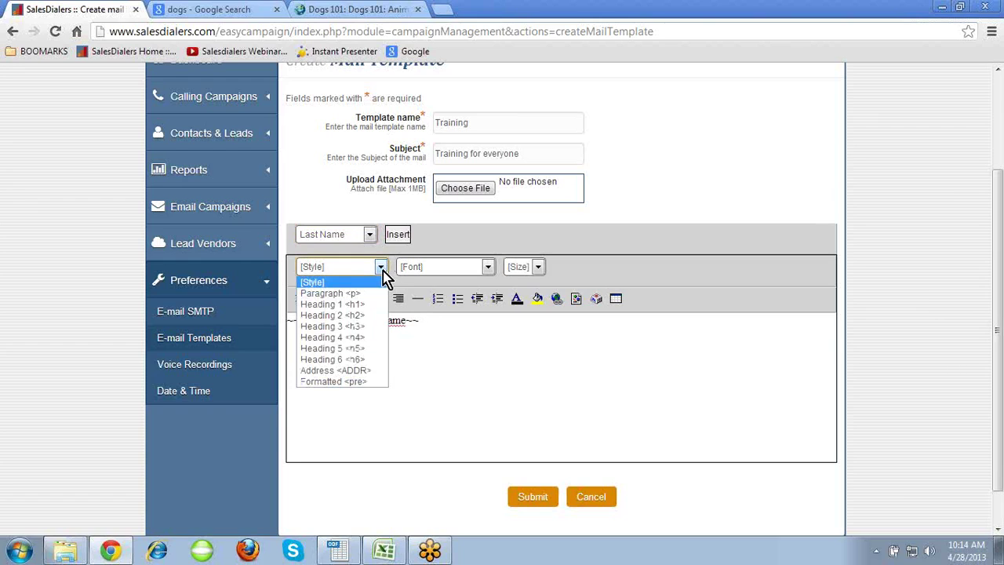
pyautogui.click(364, 283)
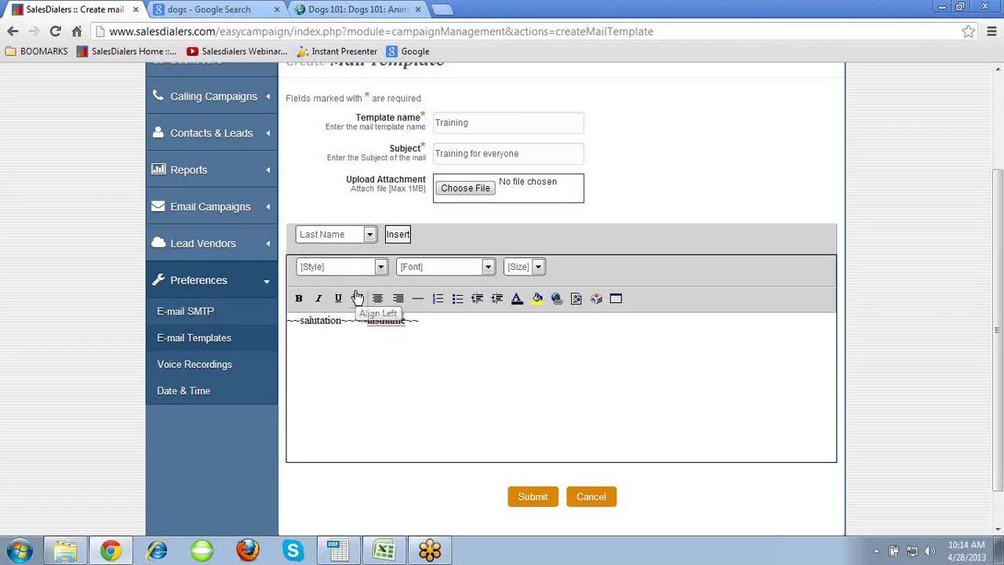
pyautogui.click(381, 269)
pyautogui.click(370, 292)
pyautogui.write('dddd')
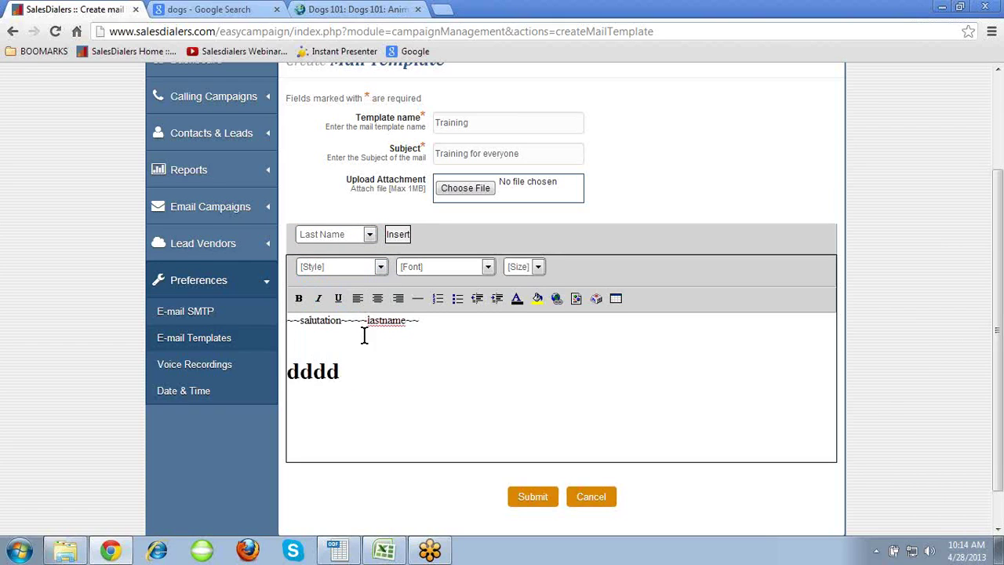
pyautogui.press('BackSpace')
pyautogui.press('BackSpace')
pyautogui.press('BackSpace')
pyautogui.press('BackSpace')
# Review the available styles, fonts and sizes, and set the empty line below the merge fields to the Paragraph style.
pyautogui.click(381, 267)
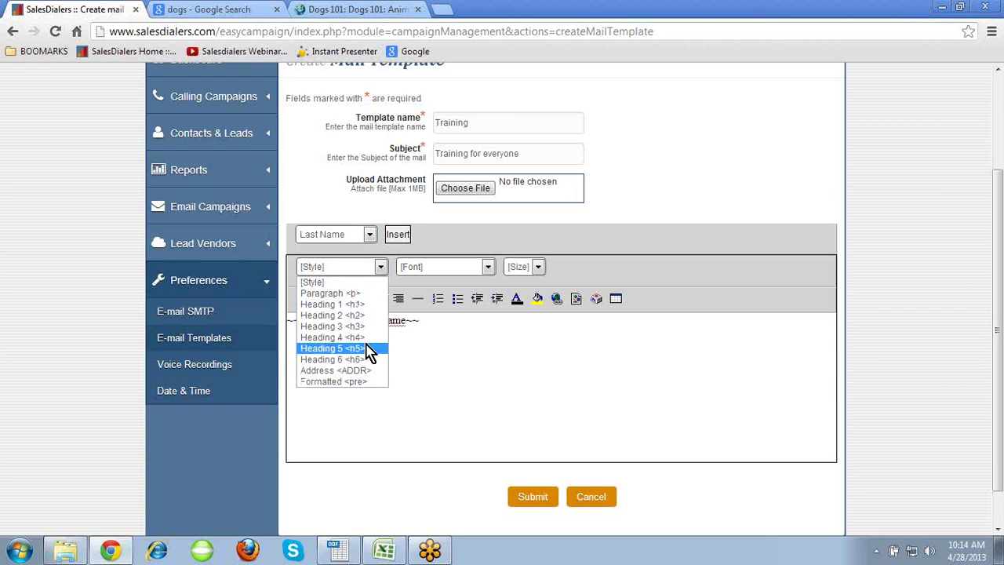
pyautogui.click(448, 253)
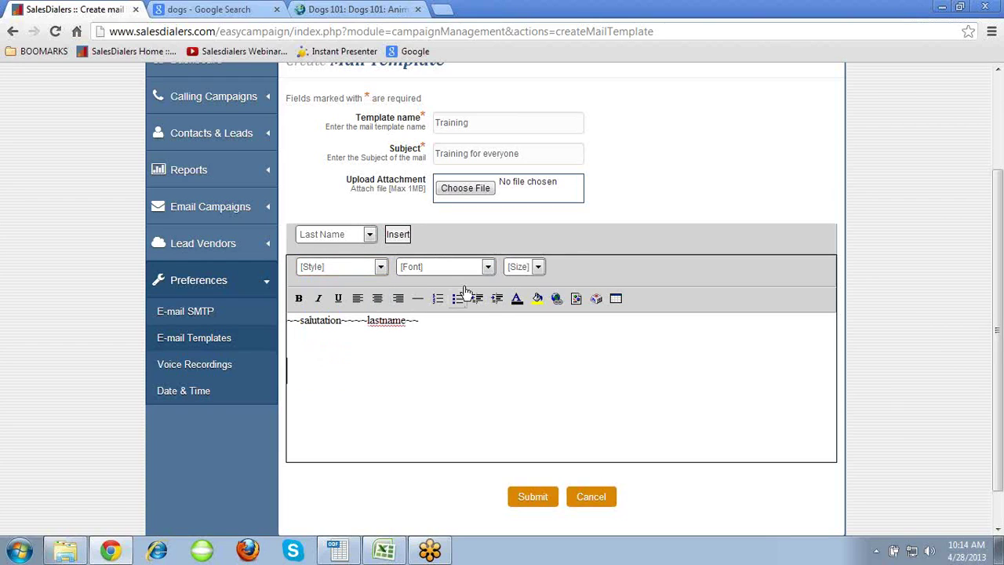
pyautogui.click(487, 270)
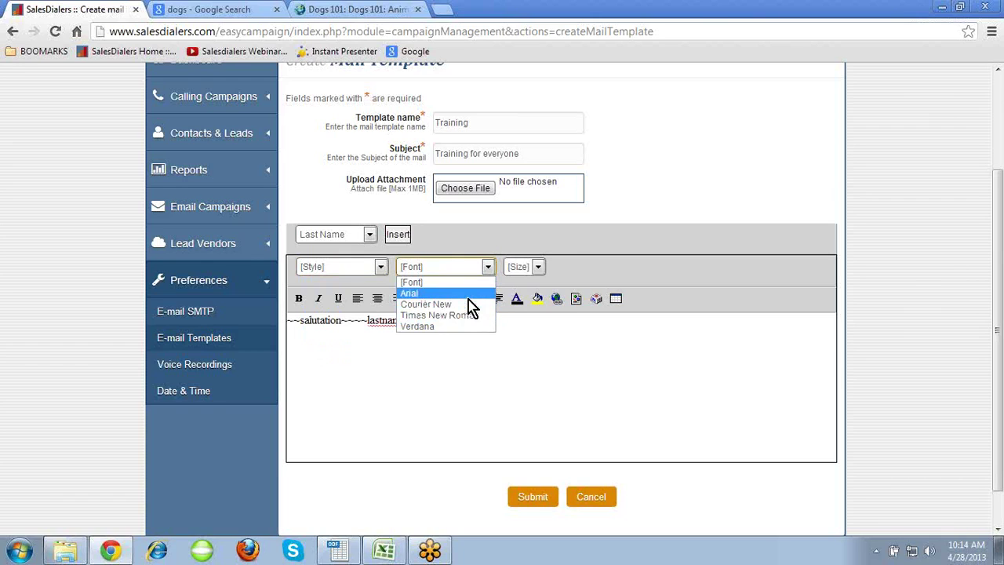
pyautogui.click(455, 258)
pyautogui.click(380, 268)
pyautogui.click(359, 292)
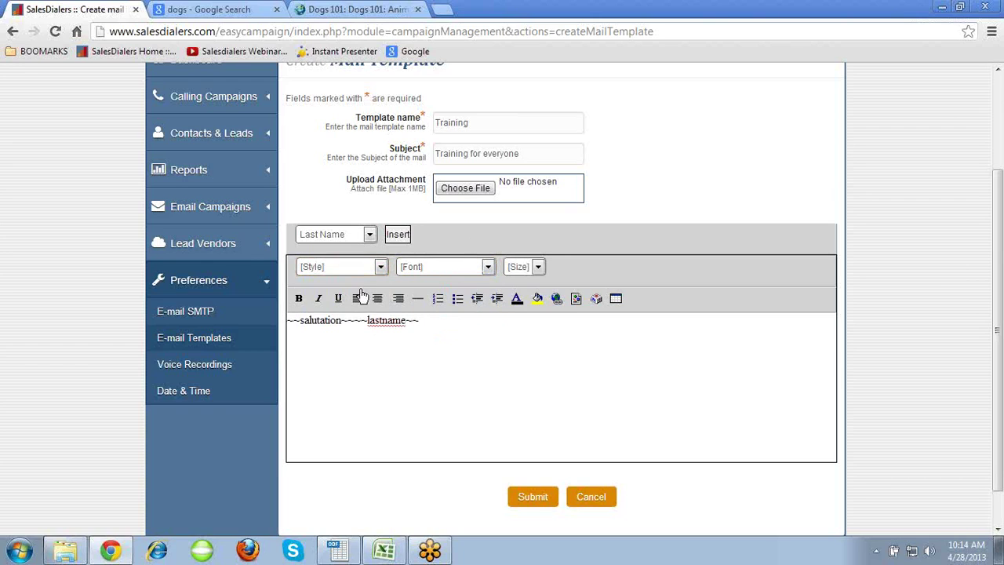
pyautogui.click(538, 267)
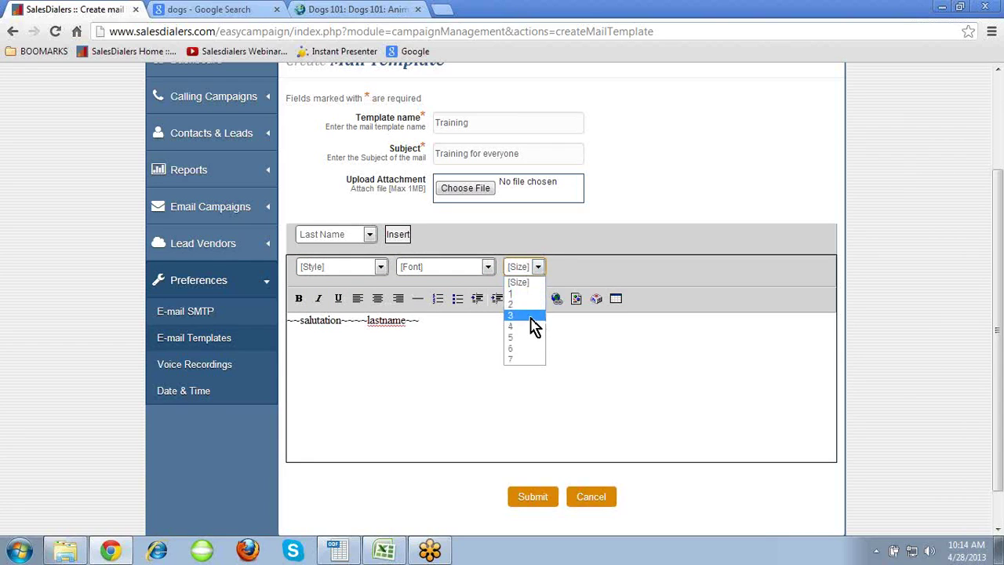
pyautogui.click(548, 267)
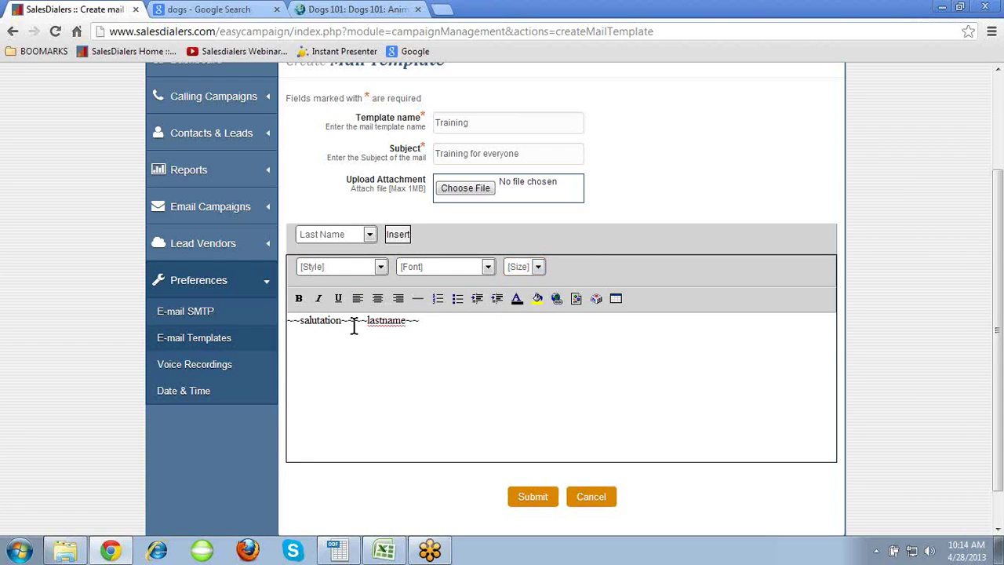
# Enter the sample text "sdfasdfsadfsadfas" below the merge fields and make it bold, italic and underlined.
pyautogui.write('dfasdfsadfas')
pyautogui.doubleClick(328, 348)
pyautogui.click(299, 300)
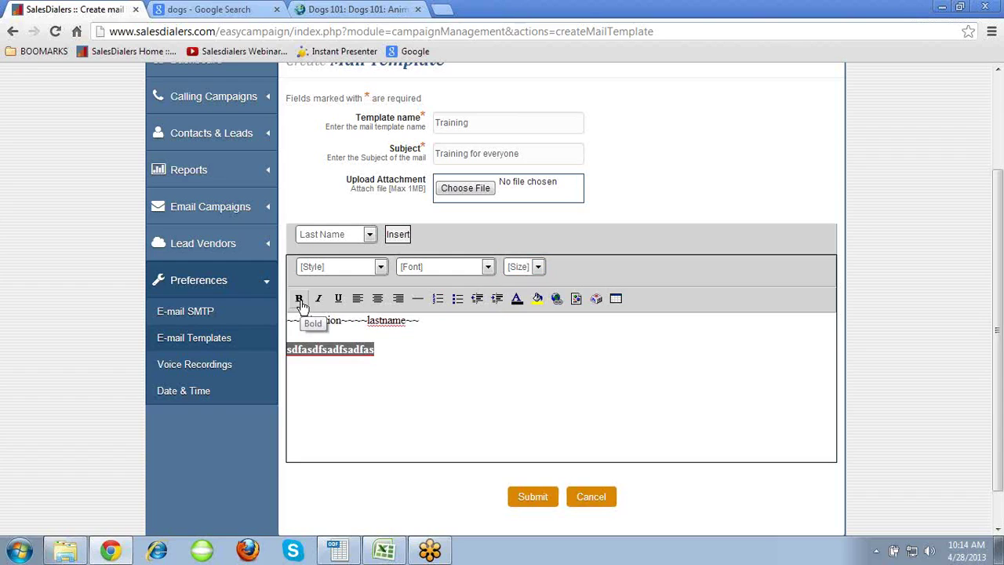
pyautogui.click(319, 302)
pyautogui.click(337, 302)
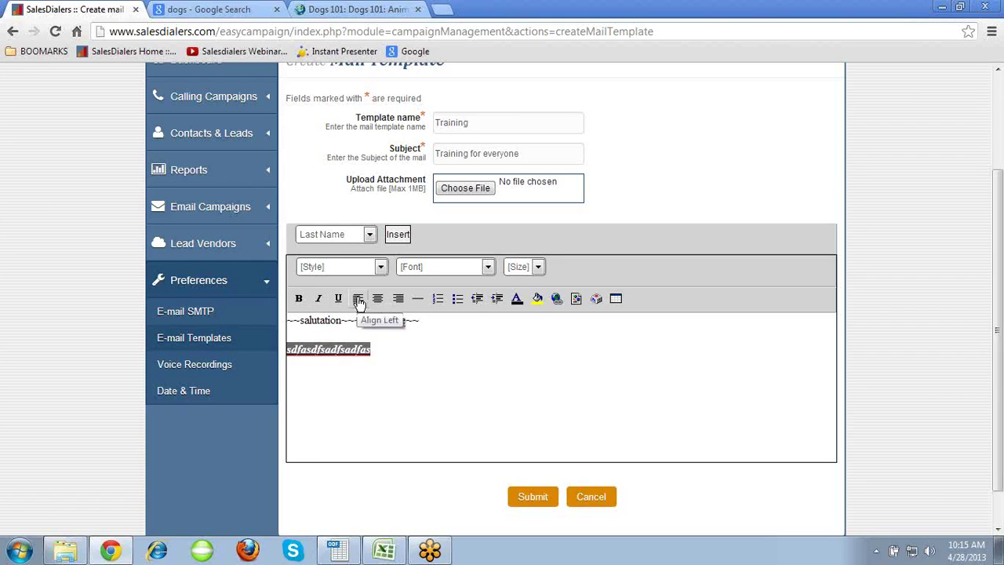
# Try right alignment on the formatted sample line and set it to centered.
pyautogui.click(377, 300)
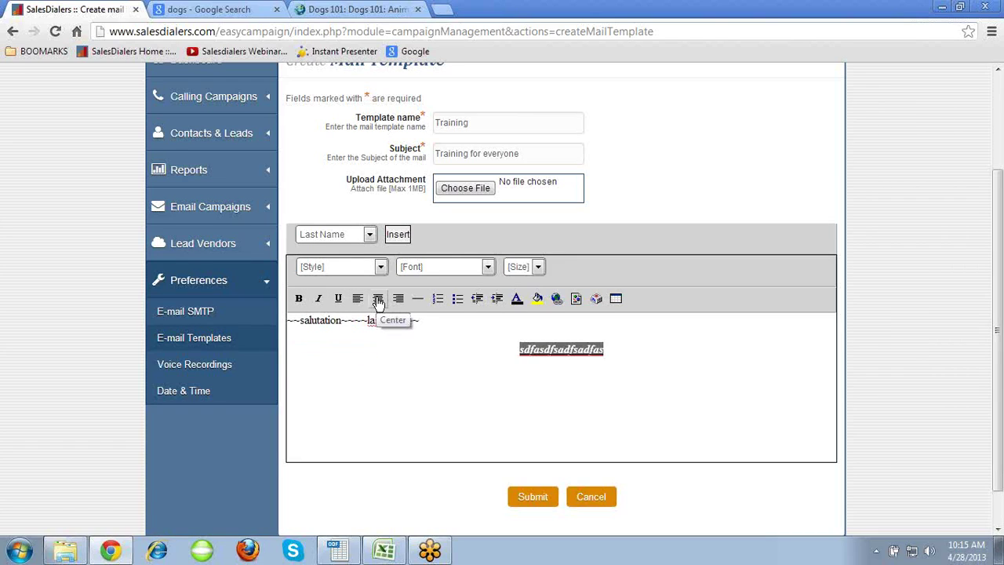
pyautogui.click(397, 300)
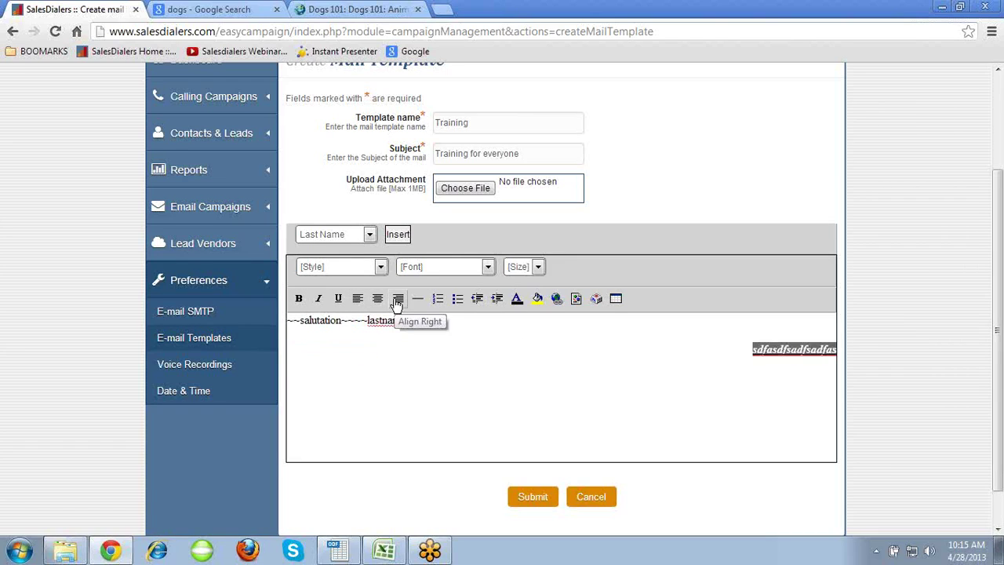
pyautogui.click(390, 303)
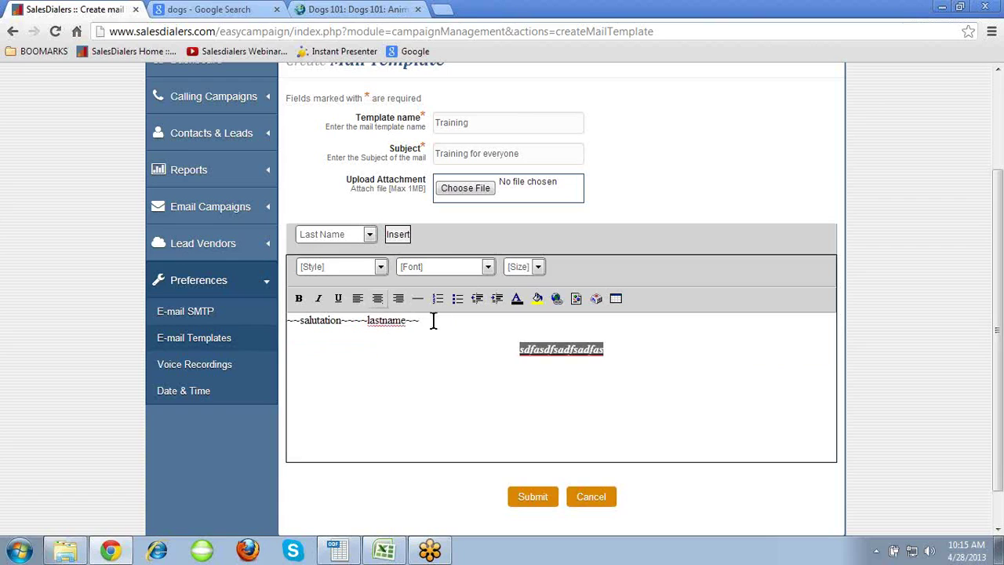
# Insert a horizontal line below the centered text and enter "asdasd" beneath it.
pyautogui.click(650, 351)
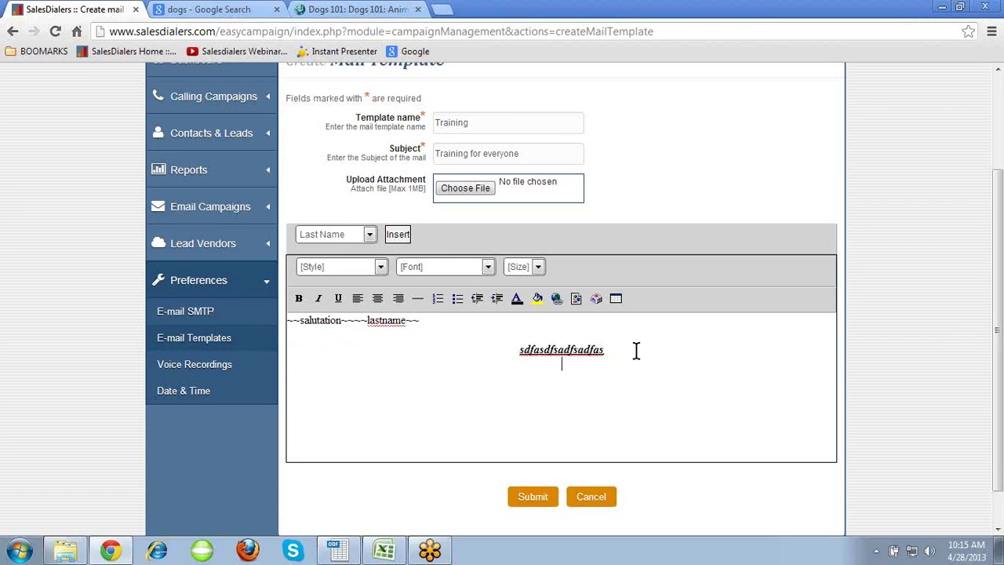
pyautogui.click(418, 300)
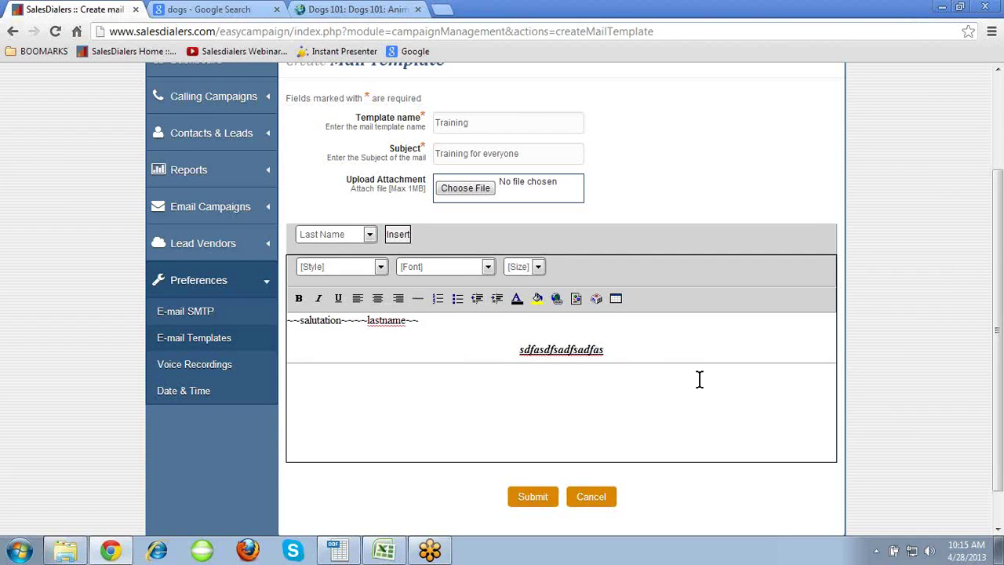
pyautogui.write('asdasd')
# Try increasing and decreasing the indentation of the "asdasd" line.
pyautogui.click(496, 306)
pyautogui.click(496, 306)
pyautogui.click(497, 307)
pyautogui.click(497, 307)
pyautogui.click(477, 303)
pyautogui.click(477, 303)
pyautogui.click(478, 303)
pyautogui.click(479, 303)
# Change the font color of the "asdasd" text to red.
pyautogui.moveTo(346, 383); pyautogui.dragTo(291, 379)
pyautogui.click(517, 299)
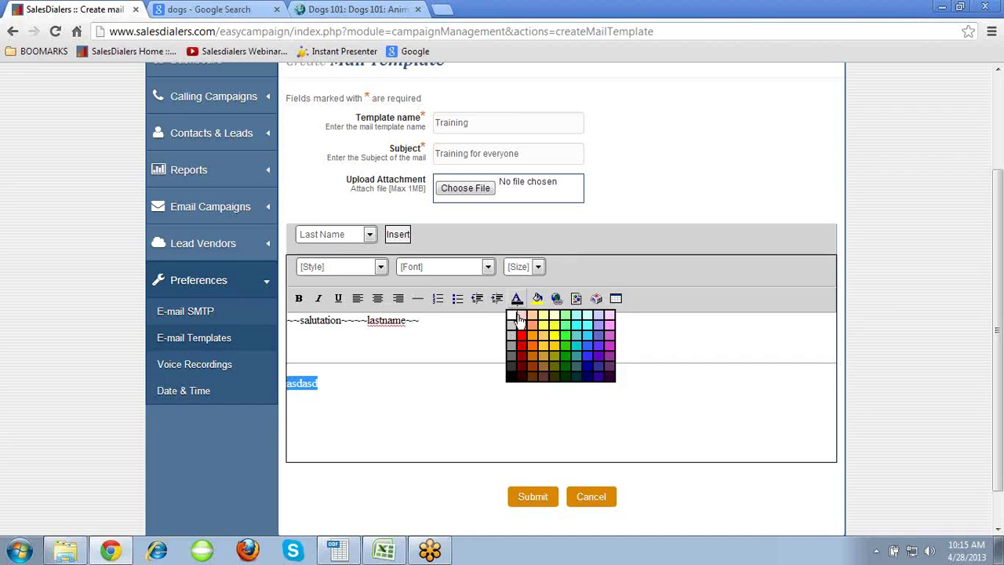
pyautogui.click(518, 317)
pyautogui.click(400, 382)
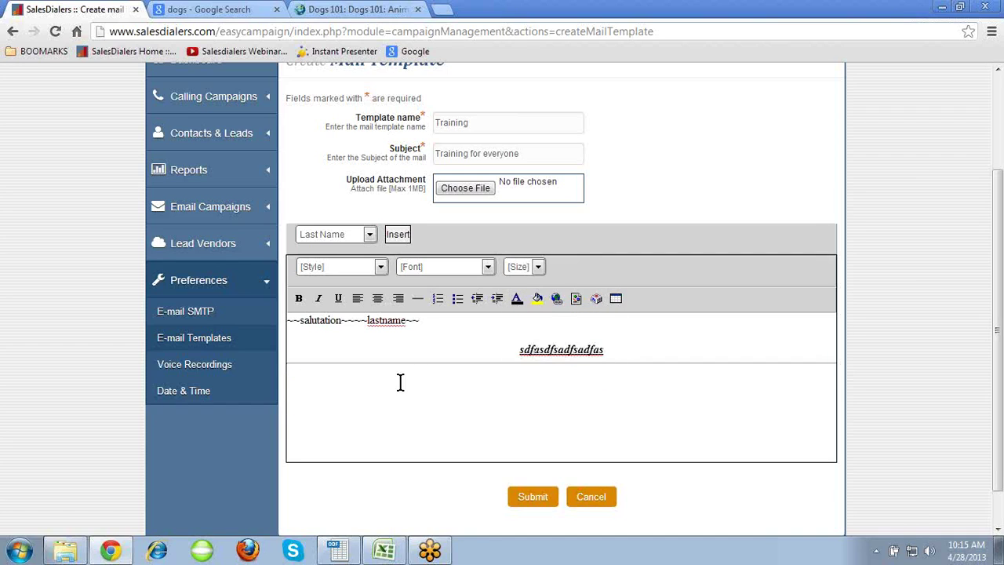
pyautogui.doubleClick(399, 383)
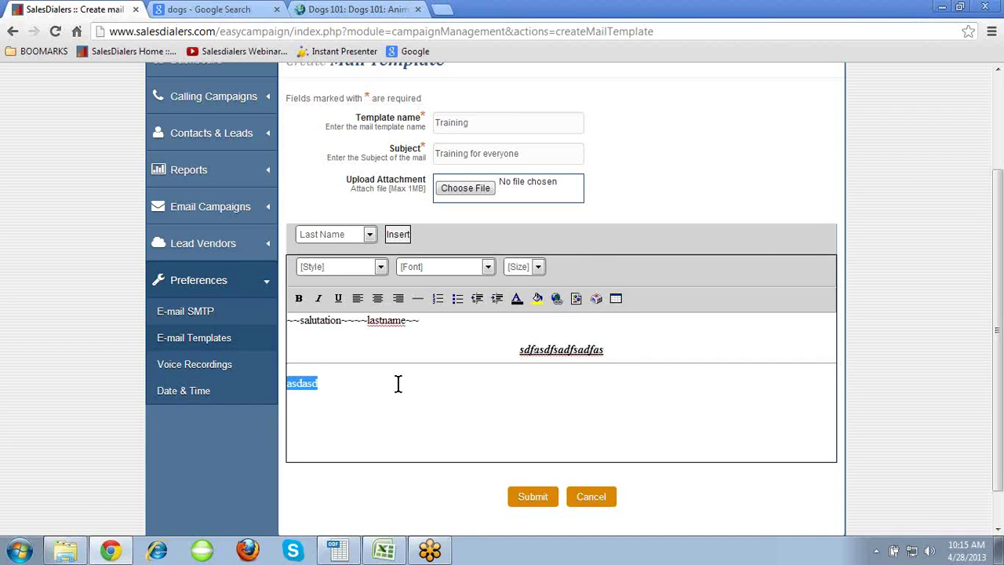
pyautogui.click(350, 409)
# Apply a yellow background highlight to the "asdasd" text.
pyautogui.moveTo(321, 383); pyautogui.dragTo(287, 384)
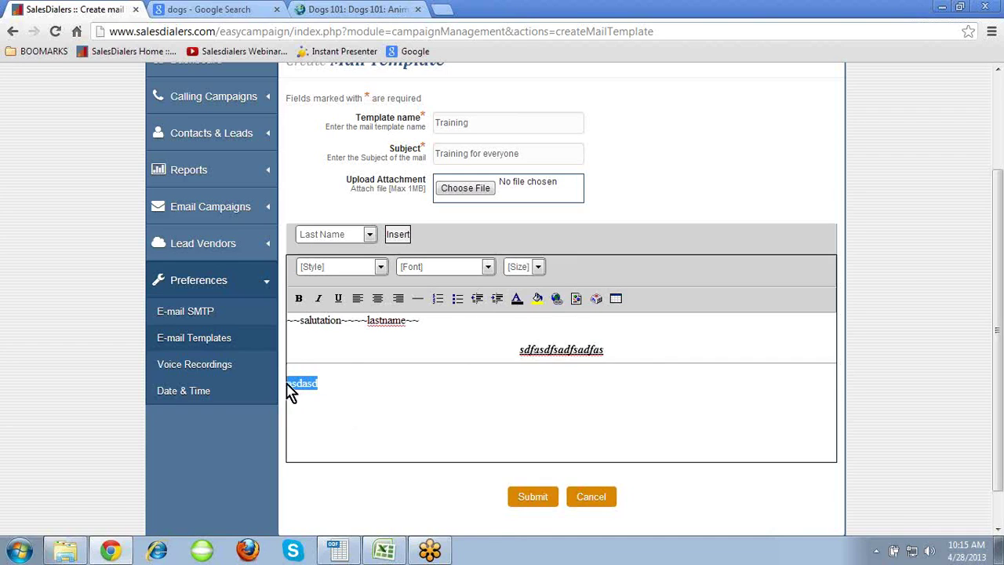
pyautogui.click(537, 300)
pyautogui.click(573, 335)
pyautogui.click(402, 403)
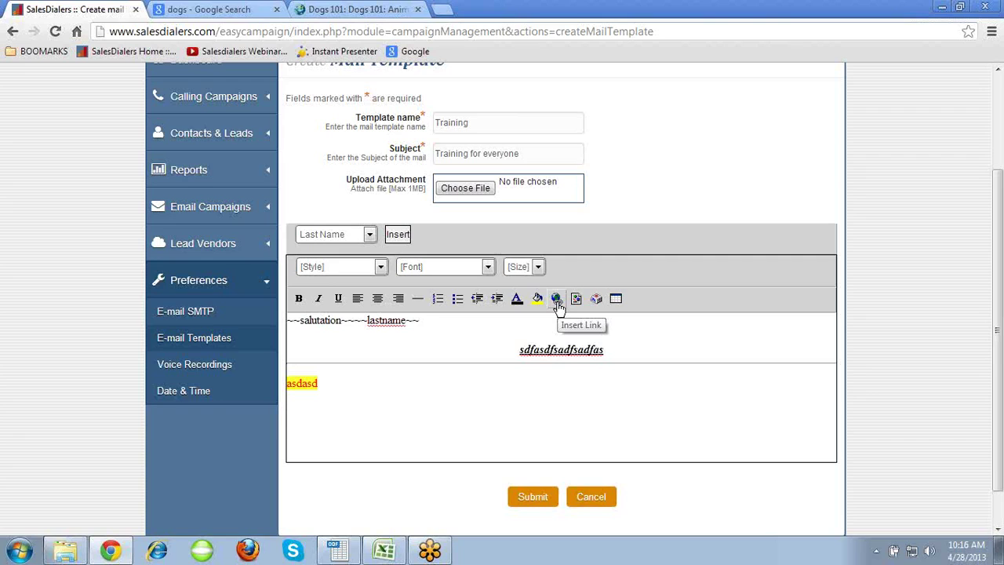
# Open salesdialers.com in a new browser tab and copy its full web address.
pyautogui.click(441, 10)
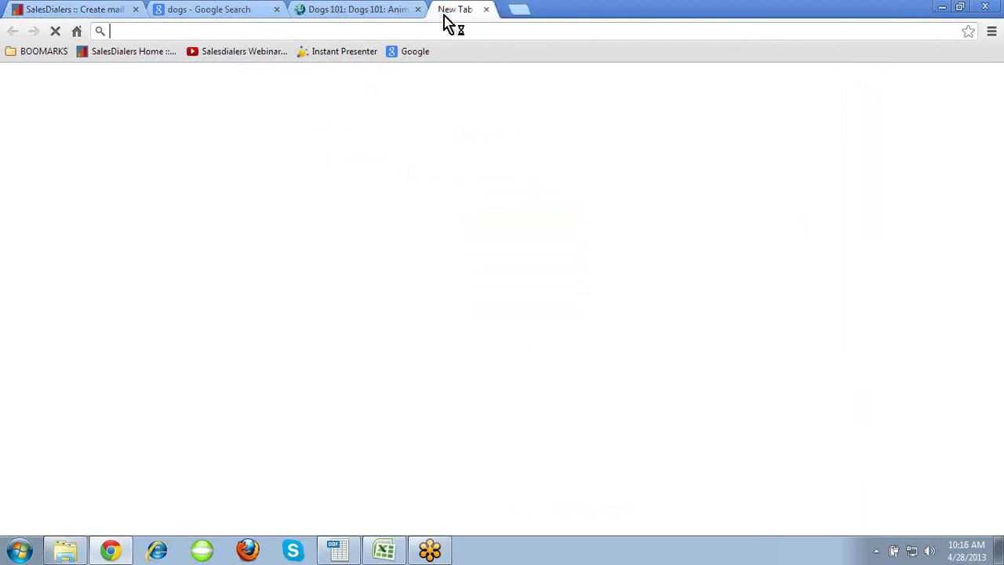
pyautogui.write('salesdialers.com')
pyautogui.press('Return')
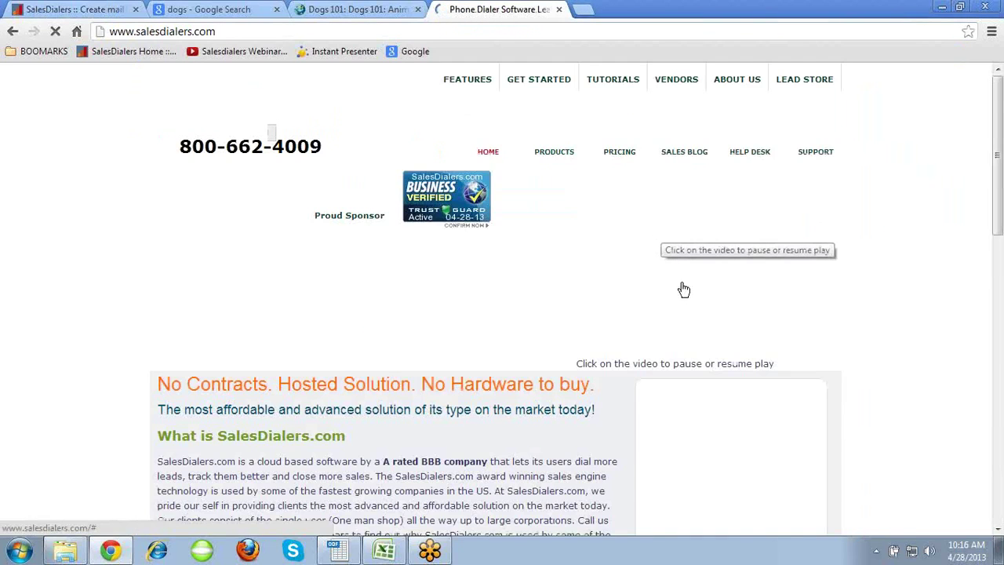
pyautogui.click(620, 254)
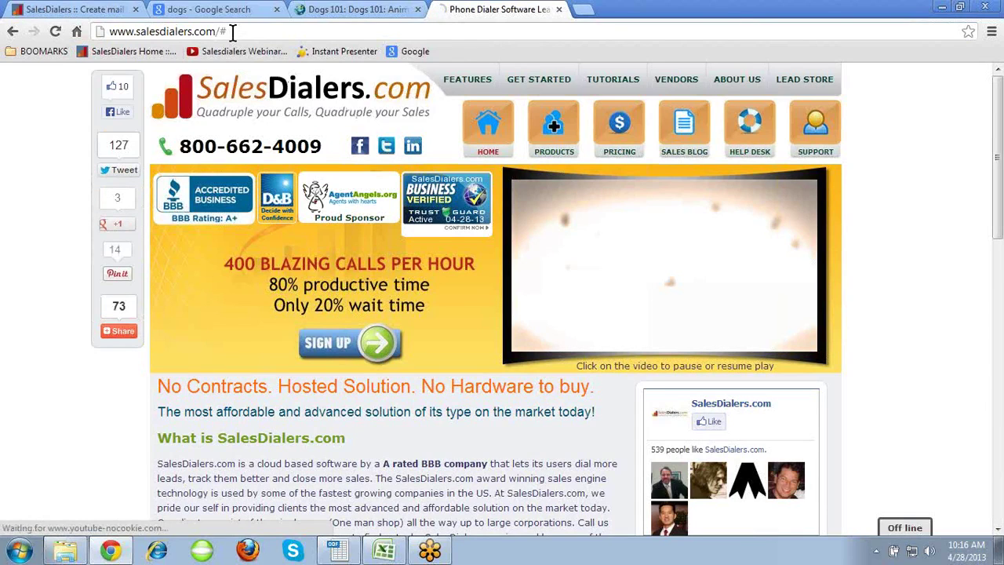
pyautogui.moveTo(232, 32); pyautogui.dragTo(180, 40)
pyautogui.rightClick(180, 39)
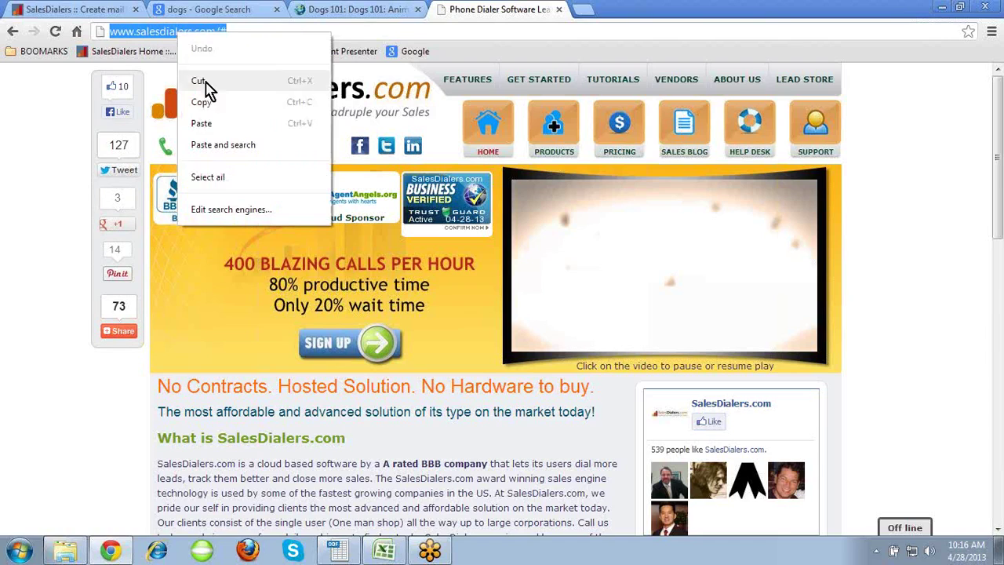
pyautogui.click(235, 103)
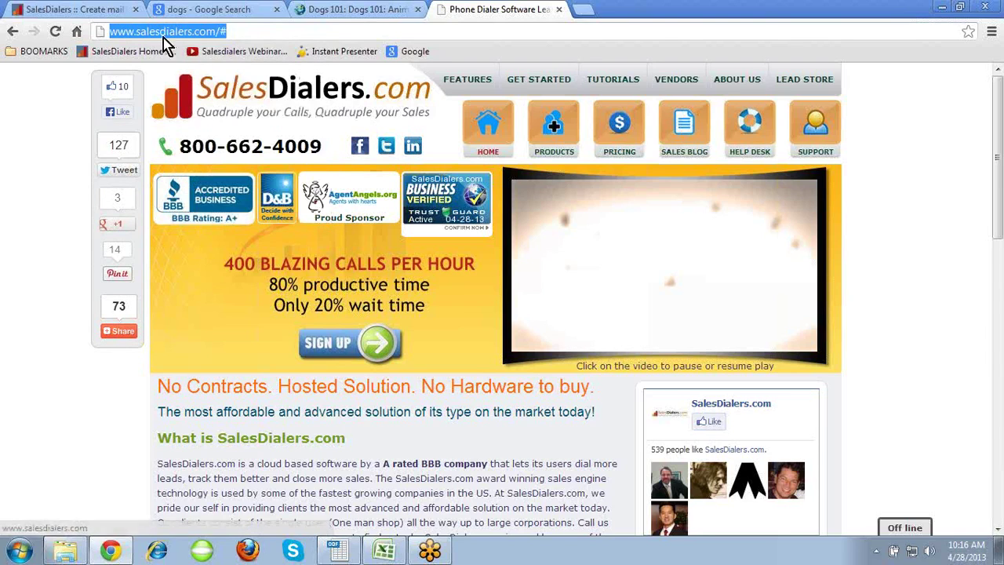
pyautogui.click(88, 11)
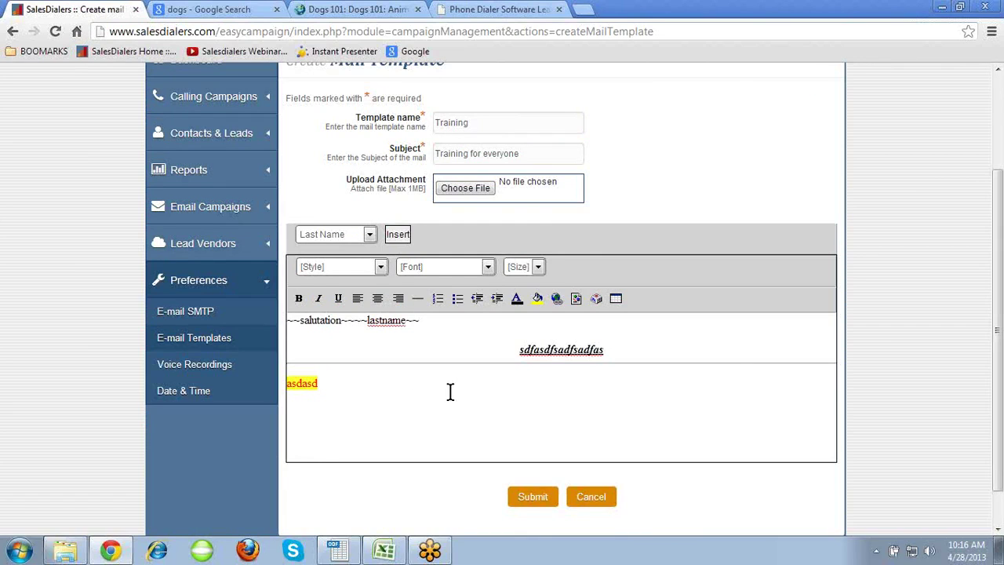
pyautogui.click(557, 299)
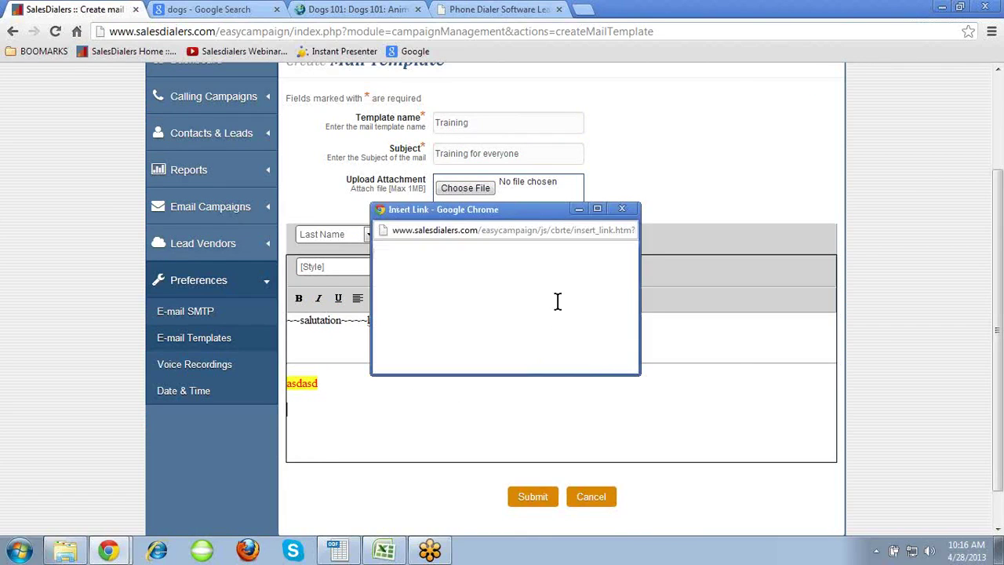
pyautogui.click(435, 274)
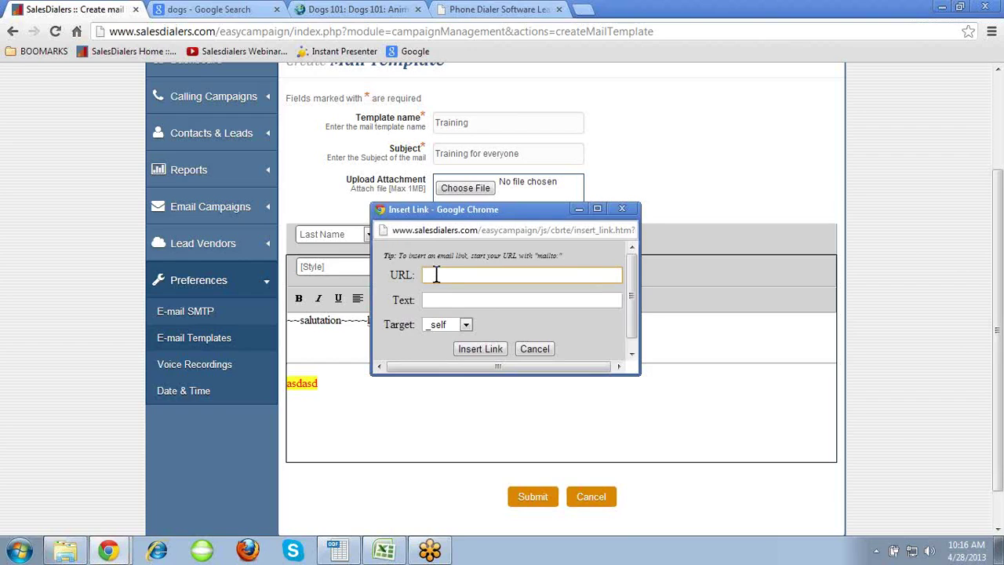
pyautogui.rightClick(437, 279)
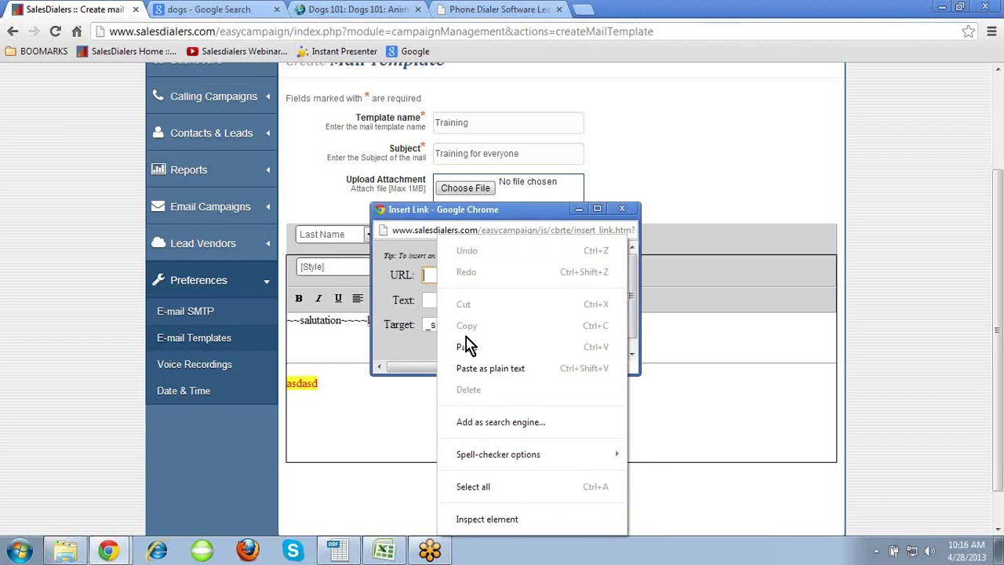
pyautogui.click(474, 407)
pyautogui.press('Tab')
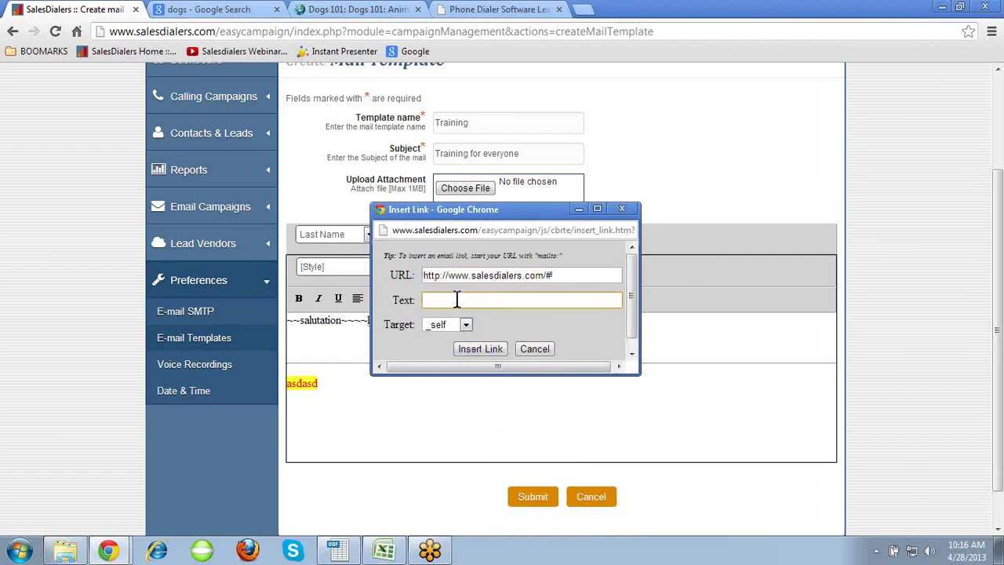
pyautogui.write('CLICK HERE')
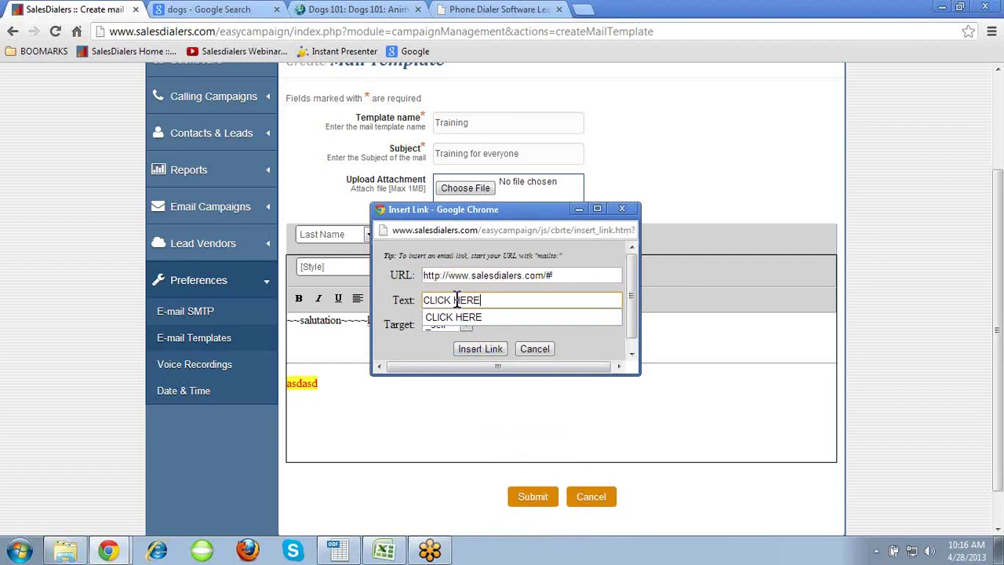
pyautogui.press('Tab')
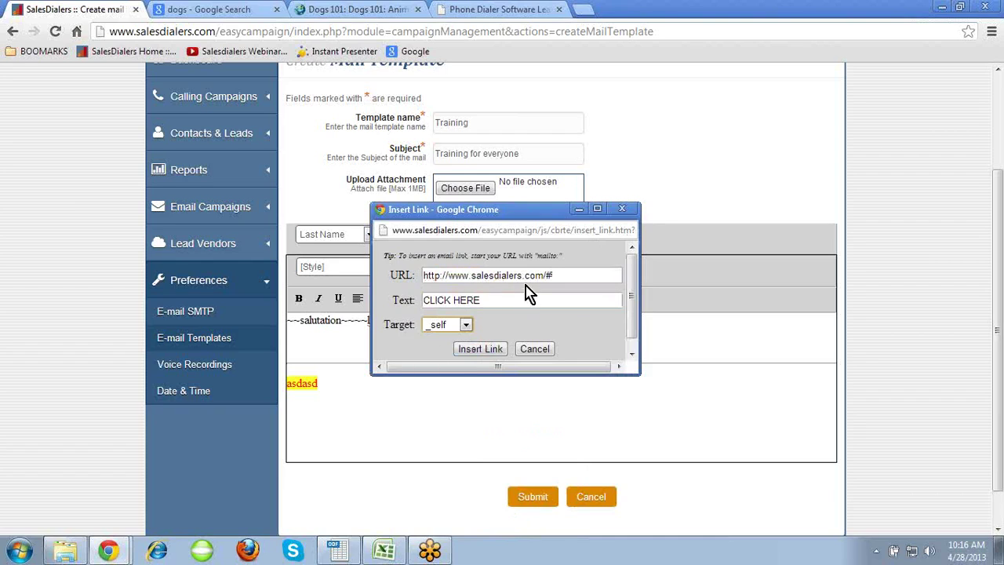
pyautogui.click(483, 353)
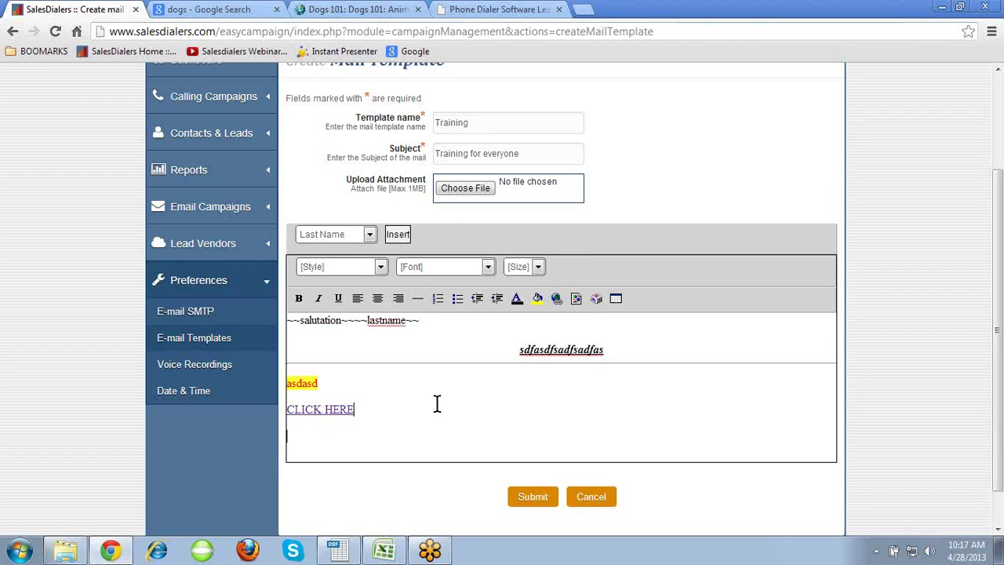
# Copy the image URL of the large standing dog picture from the "dogs" Google search results.
pyautogui.click(576, 301)
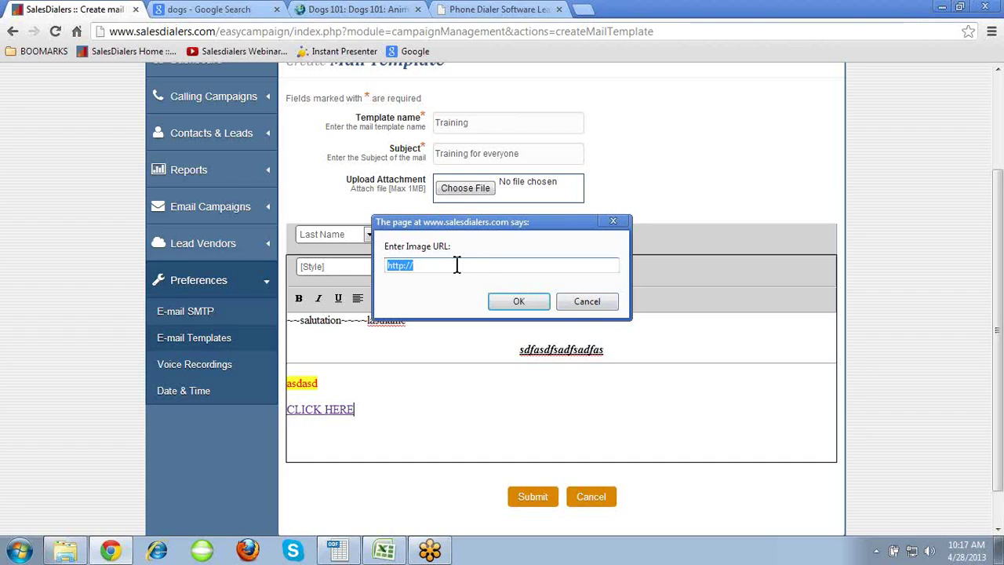
pyautogui.click(586, 306)
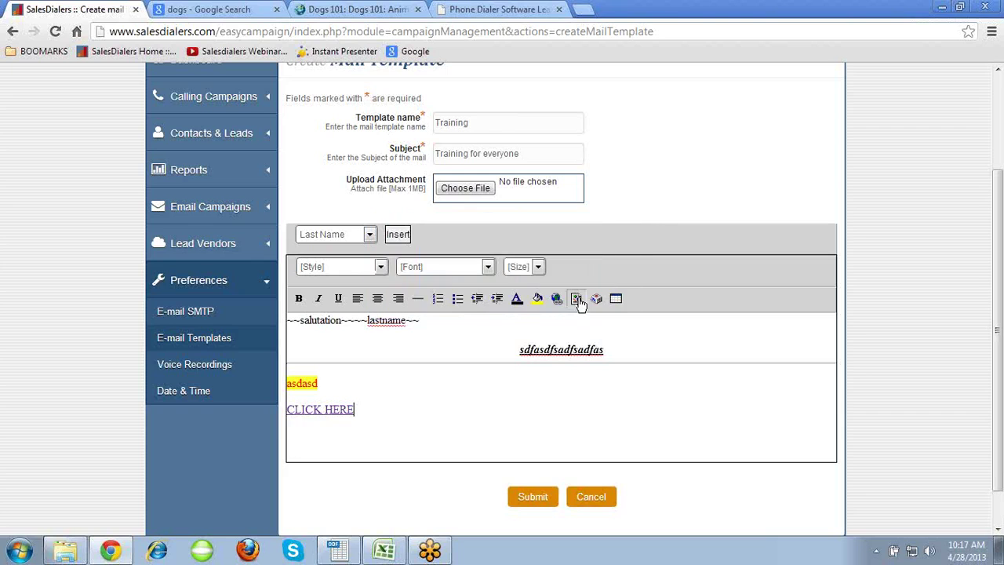
pyautogui.click(220, 22)
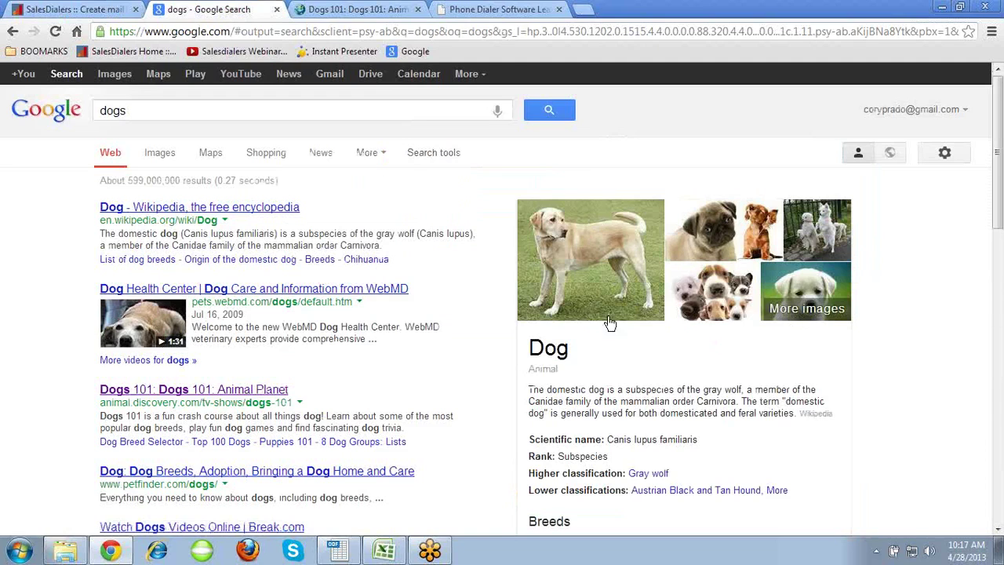
pyautogui.rightClick(560, 267)
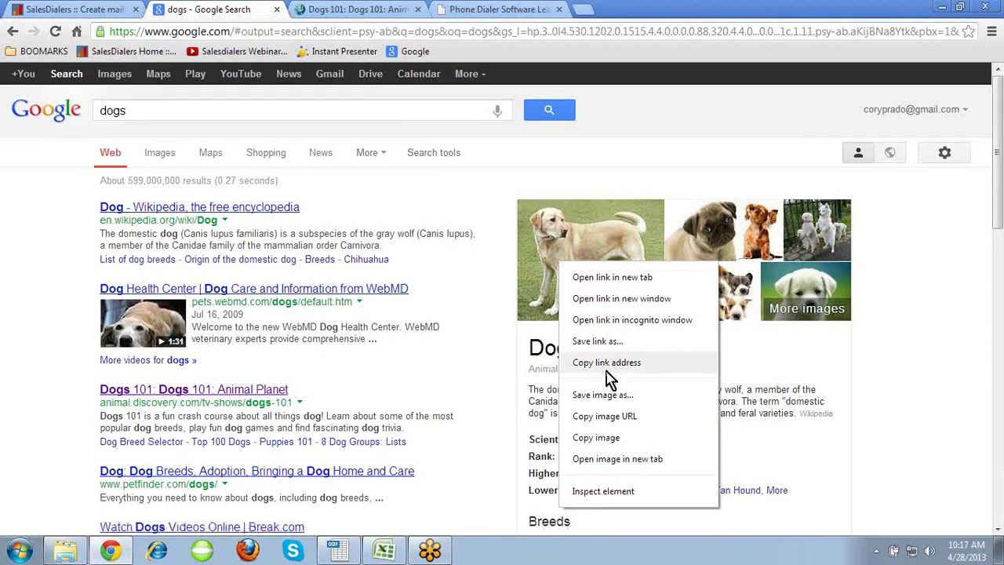
pyautogui.click(636, 422)
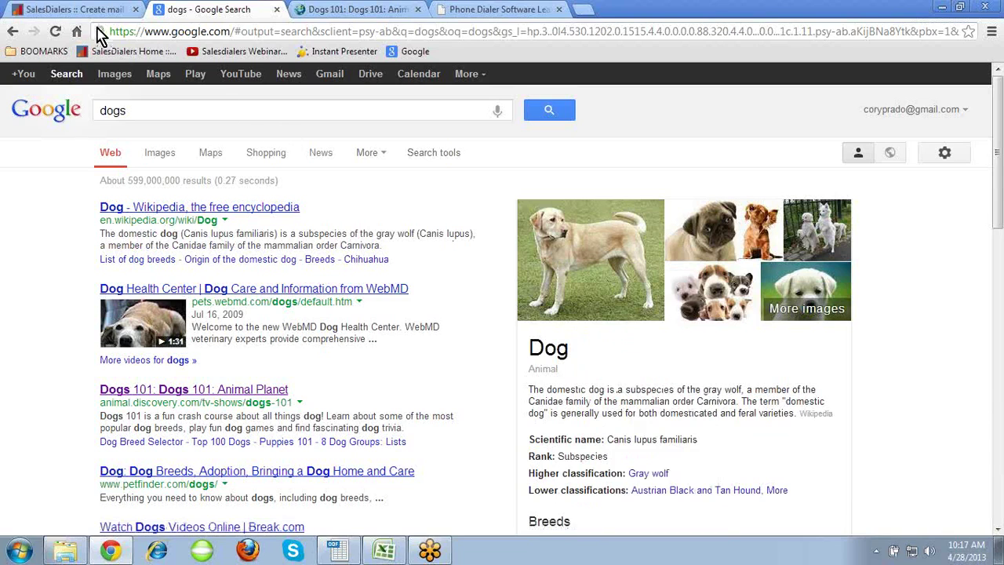
# Return to the mail template and add several blank lines below the "CLICK HERE" link, placing the cursor just beneath the link.
pyautogui.click(74, 13)
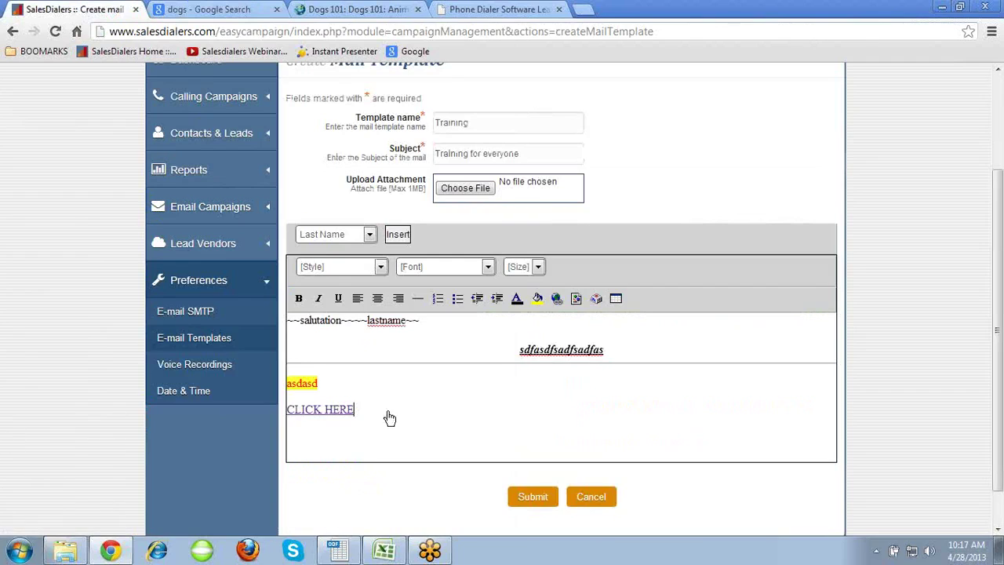
pyautogui.press('Return')
pyautogui.press('Return')
pyautogui.press('Return')
pyautogui.press('Return')
pyautogui.press('Return')
pyautogui.press('Return')
pyautogui.press('Return')
pyautogui.press('Return')
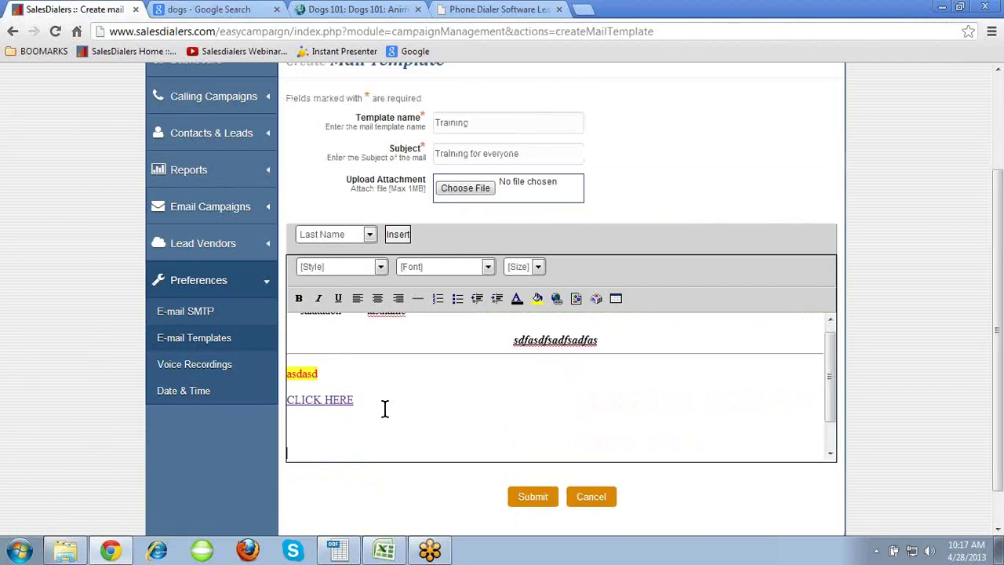
pyautogui.press('Up')
pyautogui.press('Up')
pyautogui.press('Up')
pyautogui.press('Up')
pyautogui.press('Up')
pyautogui.press('Up')
pyautogui.press('Up')
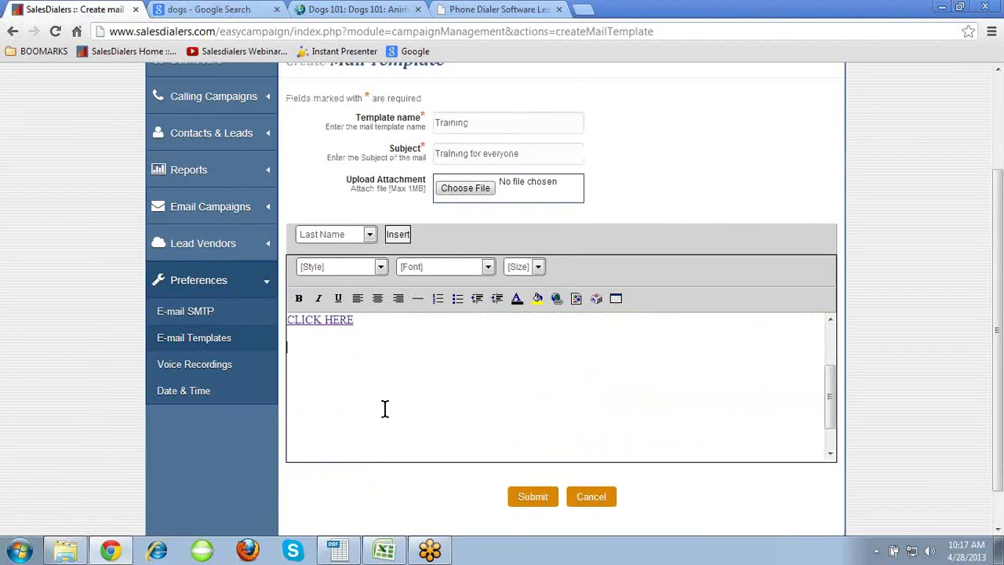
# Insert the dog picture below the "CLICK HERE" link using the copied image URL.
pyautogui.click(576, 300)
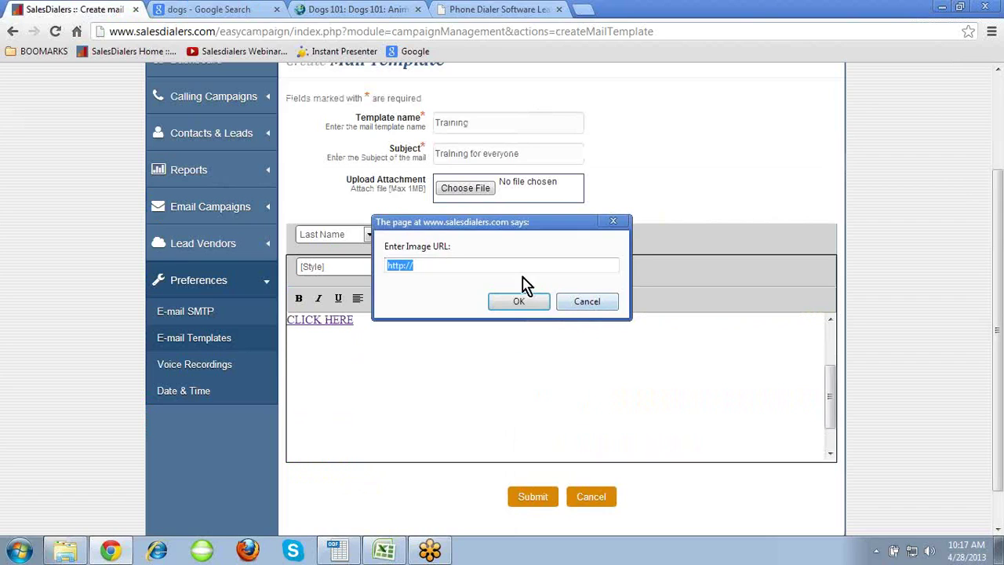
pyautogui.hotkey('ctrl', 'v')
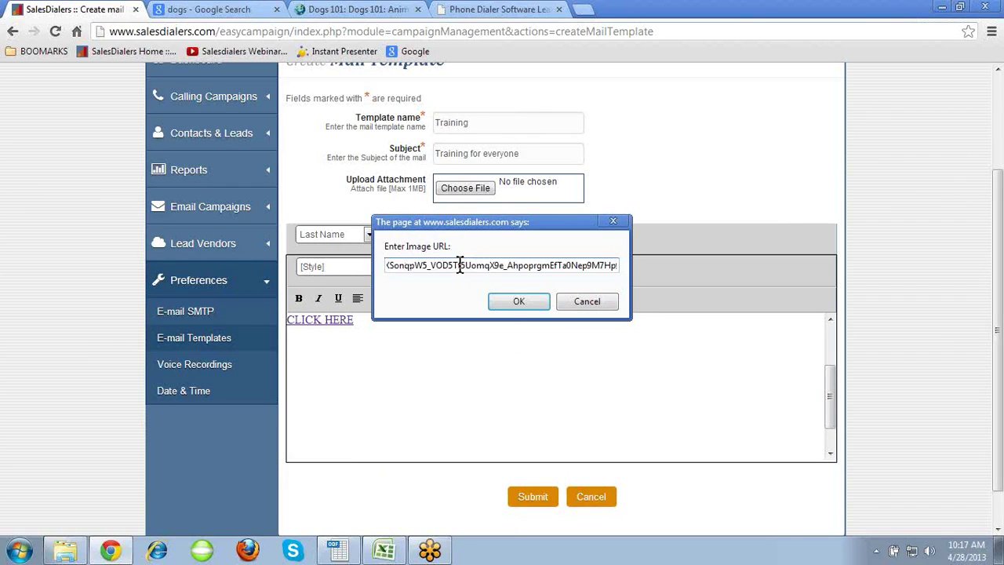
pyautogui.click(512, 303)
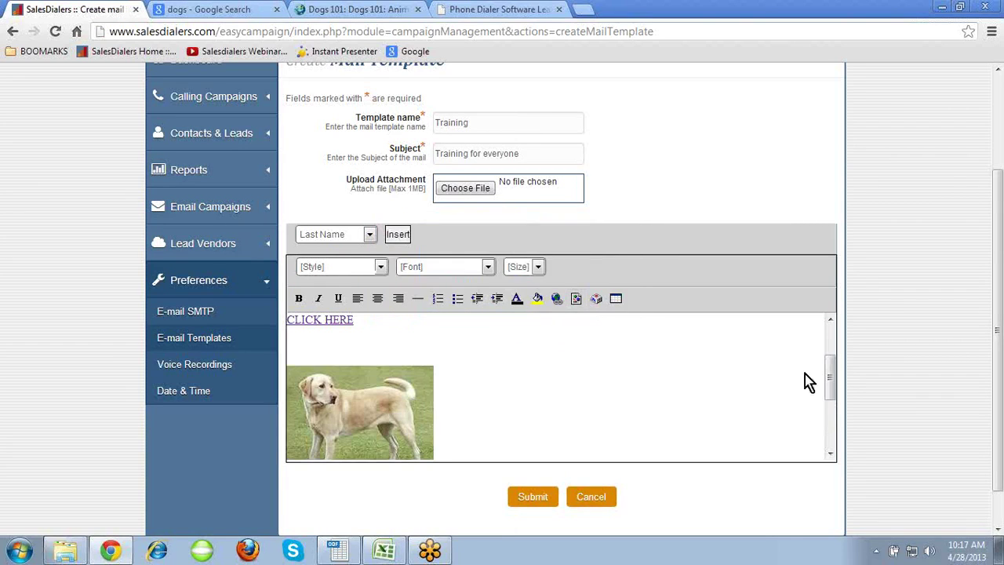
pyautogui.moveTo(829, 381); pyautogui.dragTo(831, 396)
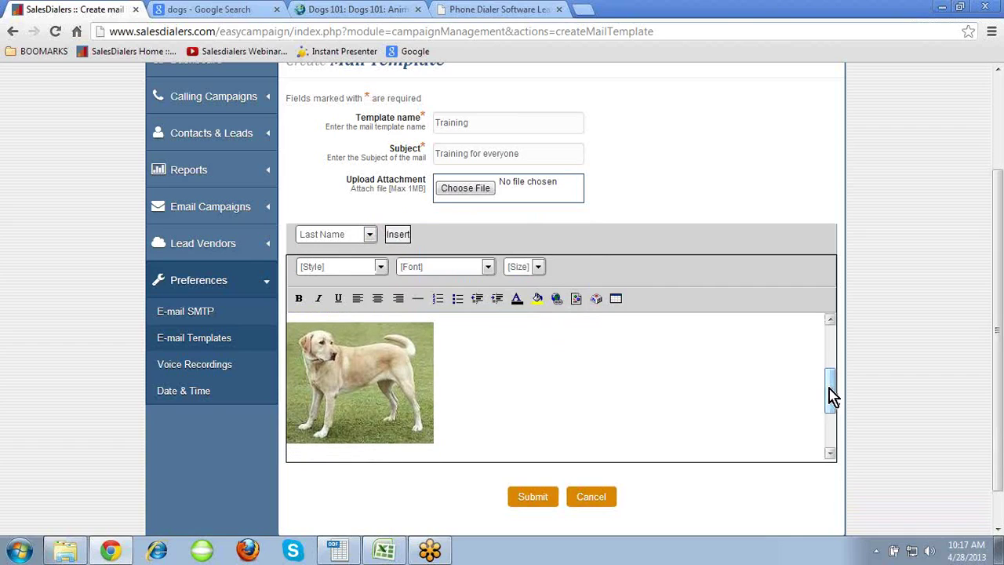
# Add blank lines after the dog picture and insert the heart special character below it.
pyautogui.press('Return')
pyautogui.press('Return')
pyautogui.press('Return')
pyautogui.press('Return')
pyautogui.press('Return')
pyautogui.press('Return')
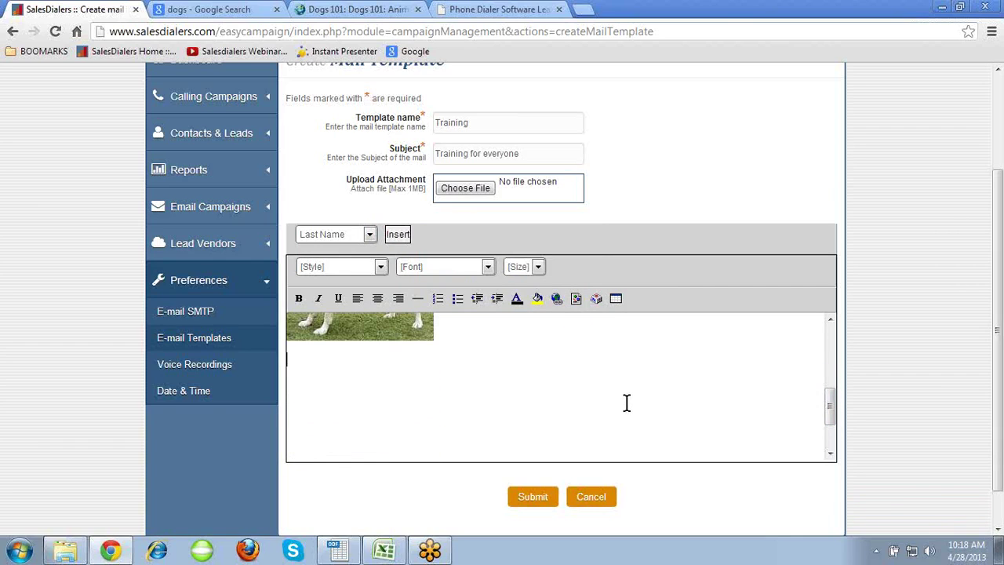
pyautogui.click(597, 300)
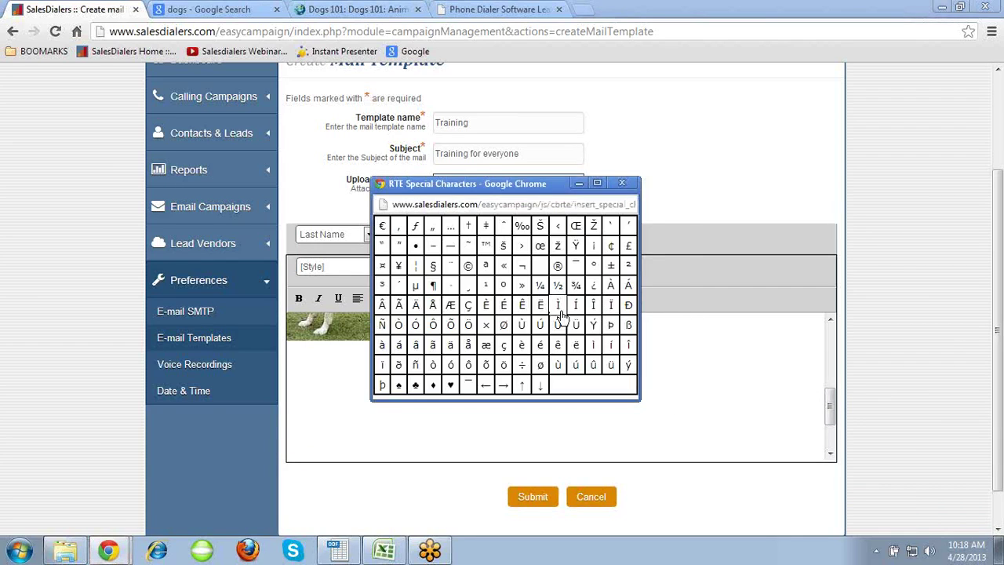
pyautogui.click(450, 384)
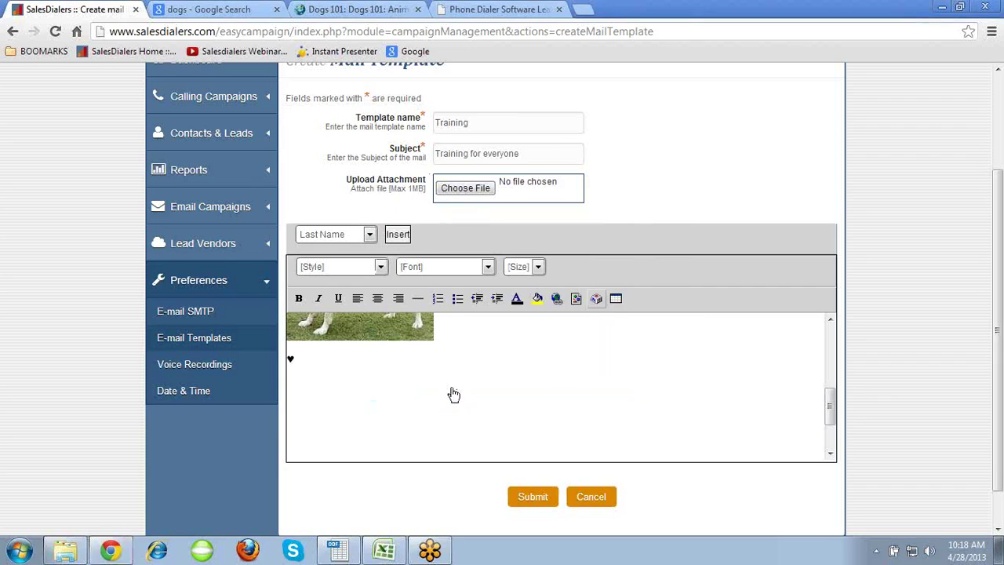
pyautogui.click(596, 300)
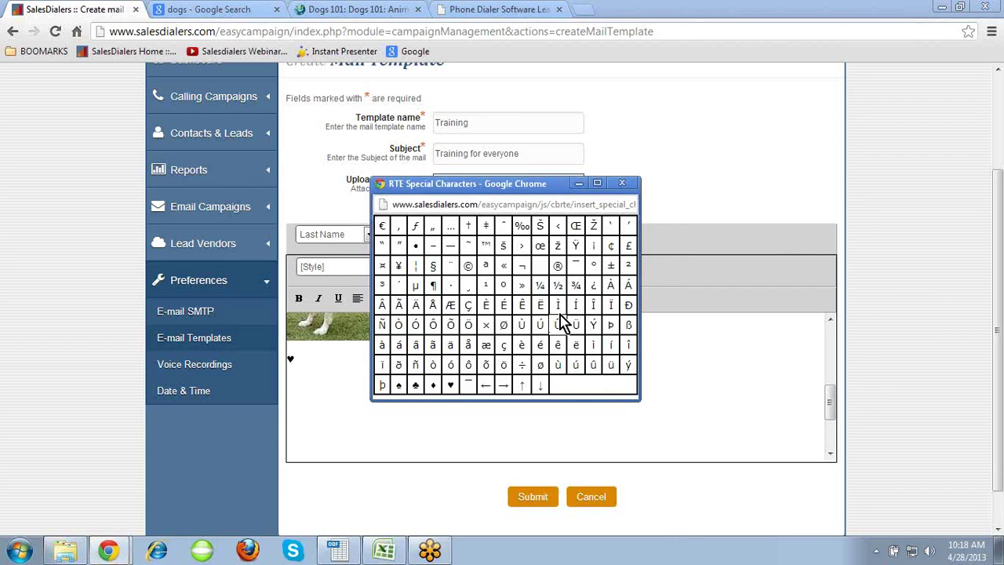
pyautogui.click(622, 184)
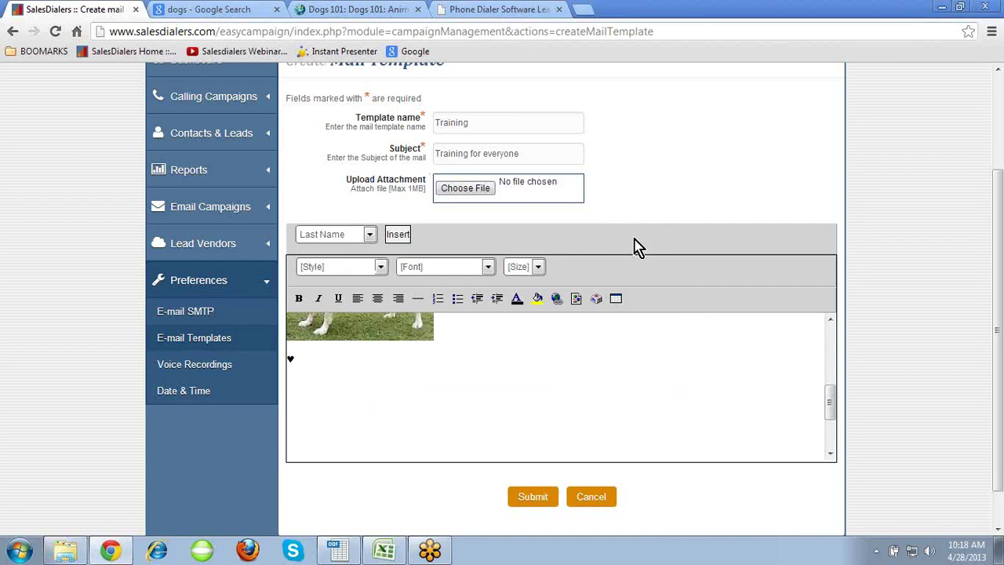
# Start inserting a table with 4 rows, 2 columns and a table width of 50 percent.
pyautogui.click(616, 299)
pyautogui.click(486, 260)
pyautogui.moveTo(486, 260); pyautogui.dragTo(462, 265)
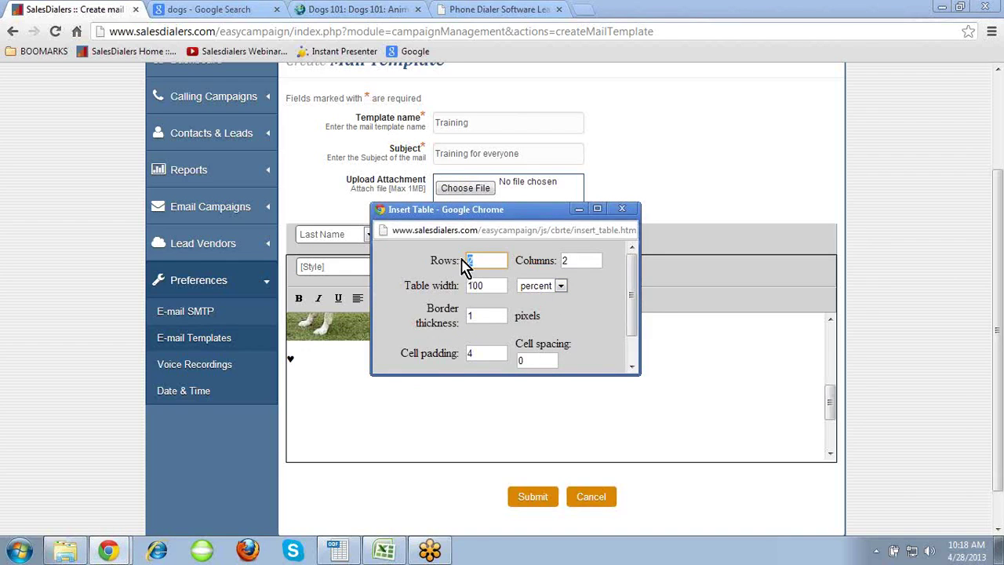
pyautogui.write('4')
pyautogui.moveTo(578, 260); pyautogui.dragTo(556, 260)
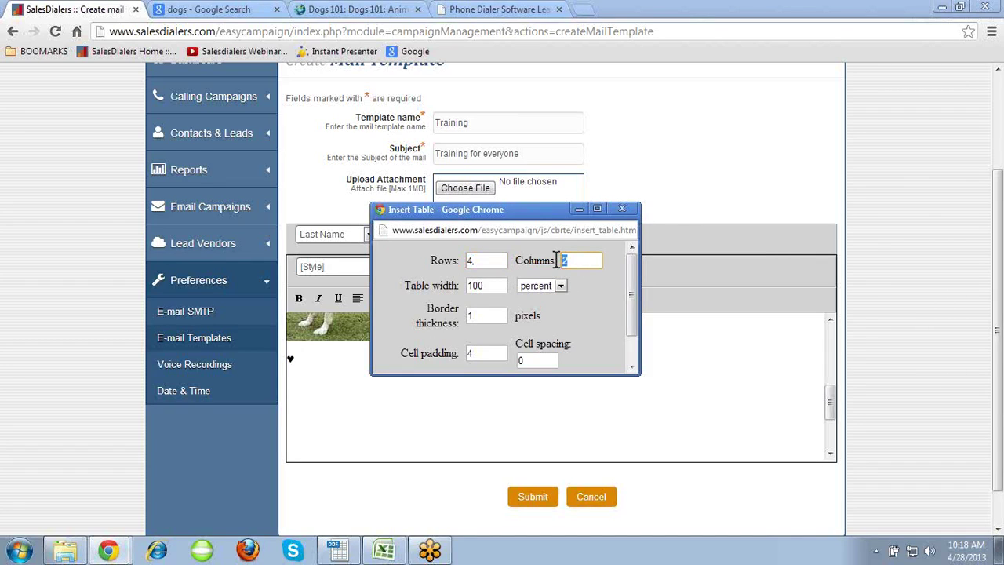
pyautogui.click(493, 285)
pyautogui.moveTo(493, 284); pyautogui.dragTo(443, 286)
pyautogui.write('50')
pyautogui.press('Tab')
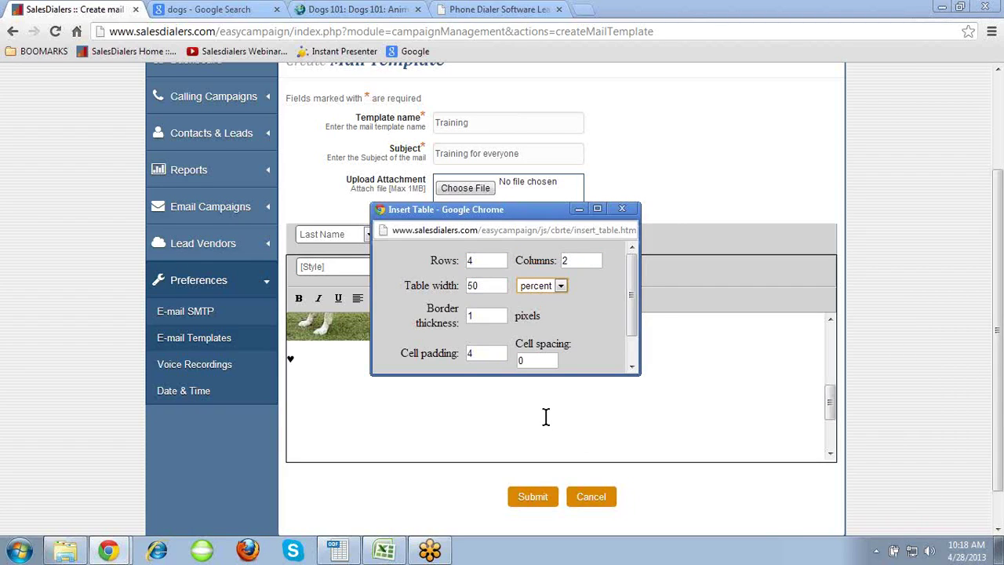
# Set the table's border thickness to 4 pixels, cell padding to 10 and cell spacing to 5.
pyautogui.moveTo(630, 317); pyautogui.dragTo(634, 349)
pyautogui.doubleClick(470, 278)
pyautogui.write('4')
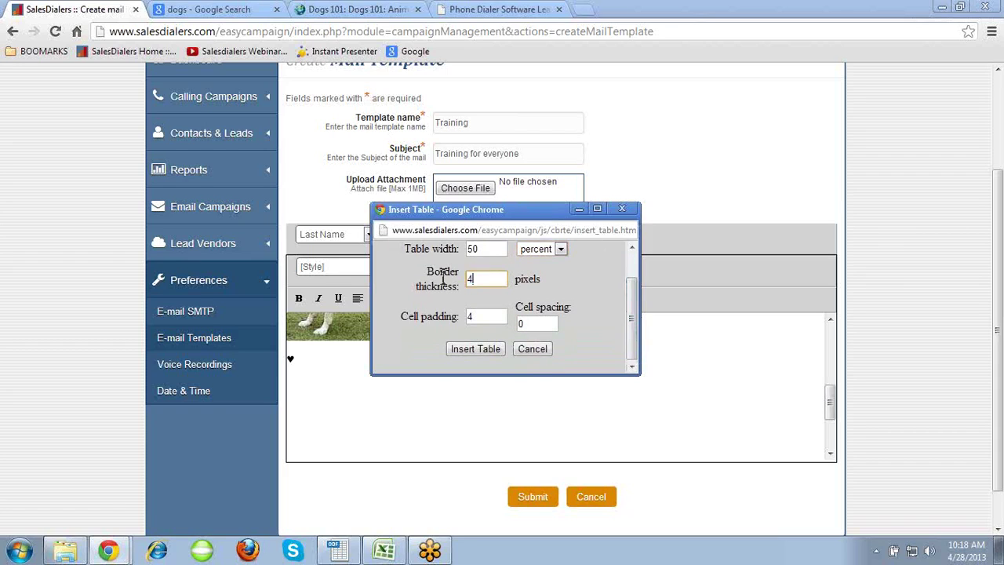
pyautogui.press('Tab')
pyautogui.write('10')
pyautogui.press('Tab')
pyautogui.write('5')
pyautogui.press('Tab')
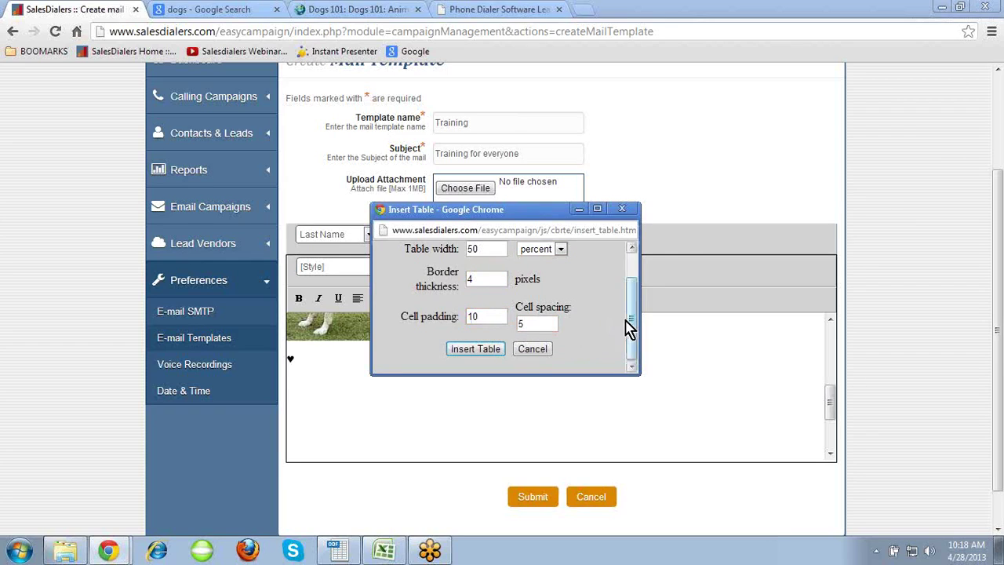
# Insert the configured table below the heart and enter DOG and CAT in the two cells of its first row.
pyautogui.click(477, 349)
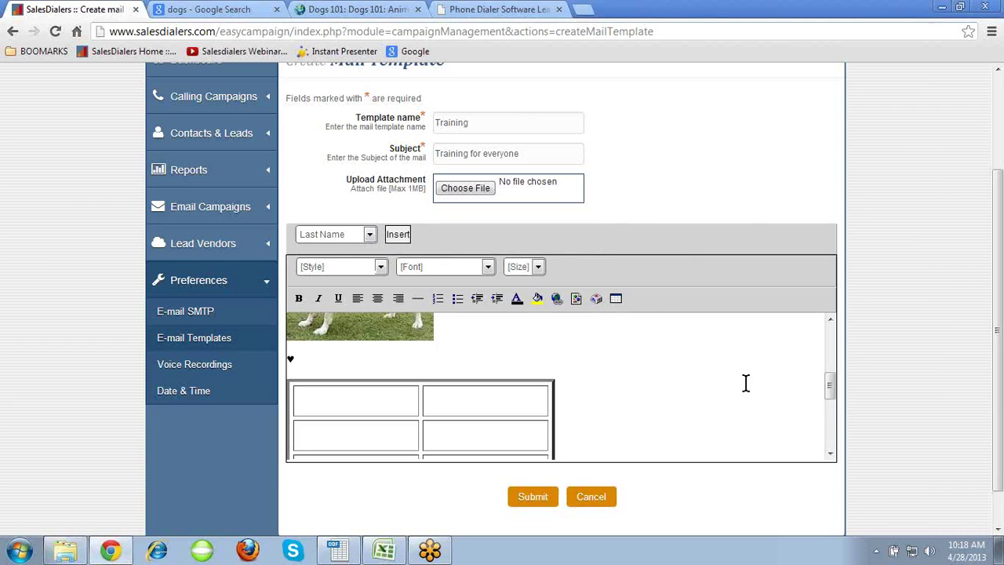
pyautogui.moveTo(829, 384)
pyautogui.mouseDown()
pyautogui.moveTo(831, 411)
pyautogui.moveTo(831, 399)
pyautogui.mouseUp()
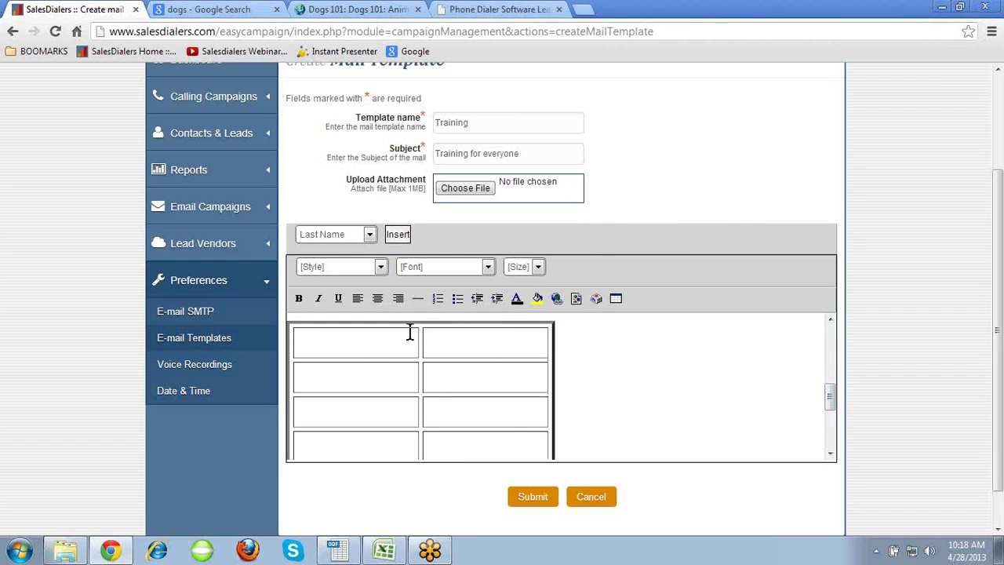
pyautogui.click(380, 341)
pyautogui.write('DOG')
pyautogui.click(489, 340)
pyautogui.write('C')
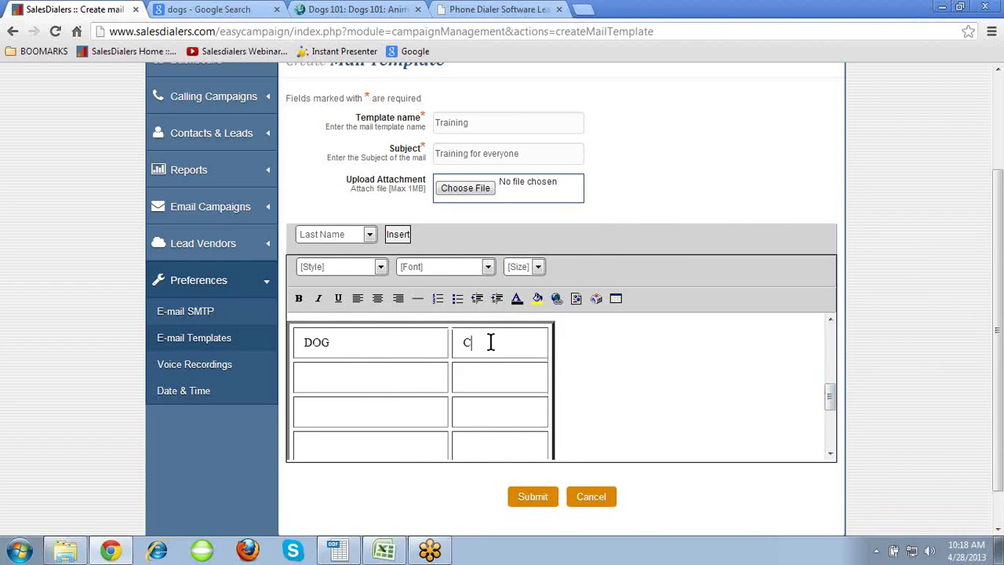
pyautogui.write('AT')
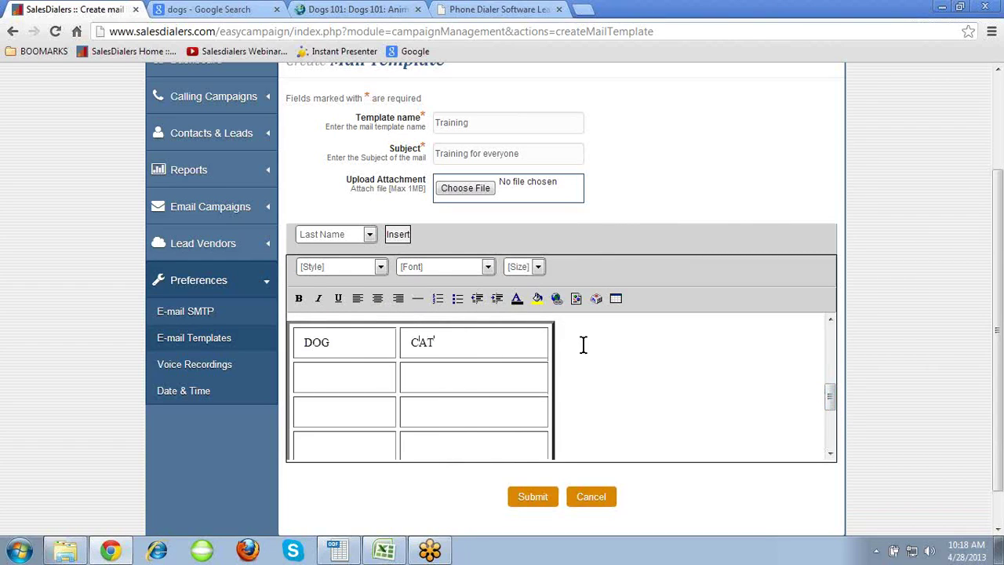
pyautogui.doubleClick(550, 329)
pyautogui.moveTo(828, 403); pyautogui.dragTo(833, 417)
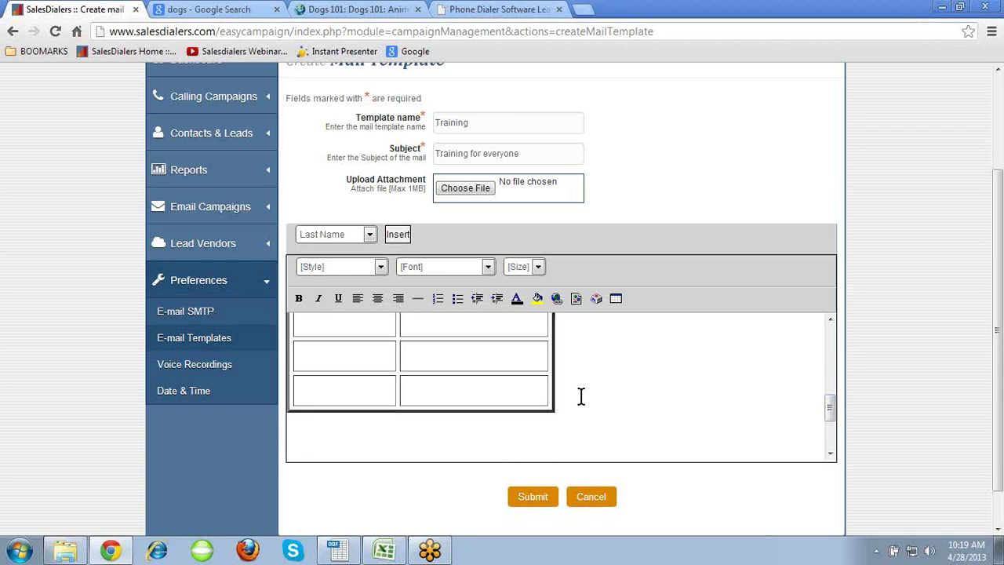
pyautogui.click(614, 303)
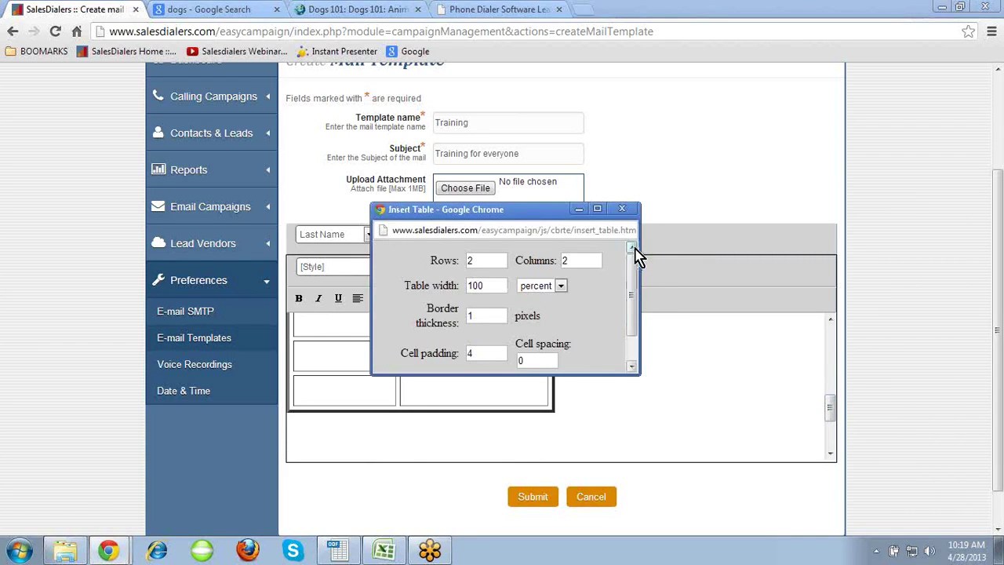
pyautogui.click(622, 208)
pyautogui.moveTo(829, 410); pyautogui.dragTo(829, 393)
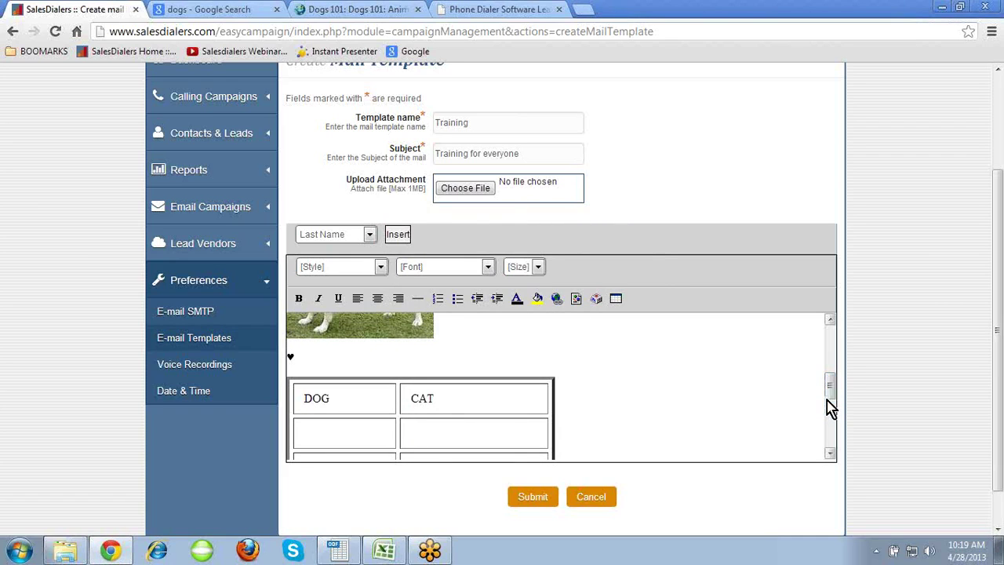
pyautogui.moveTo(832, 396); pyautogui.dragTo(823, 414)
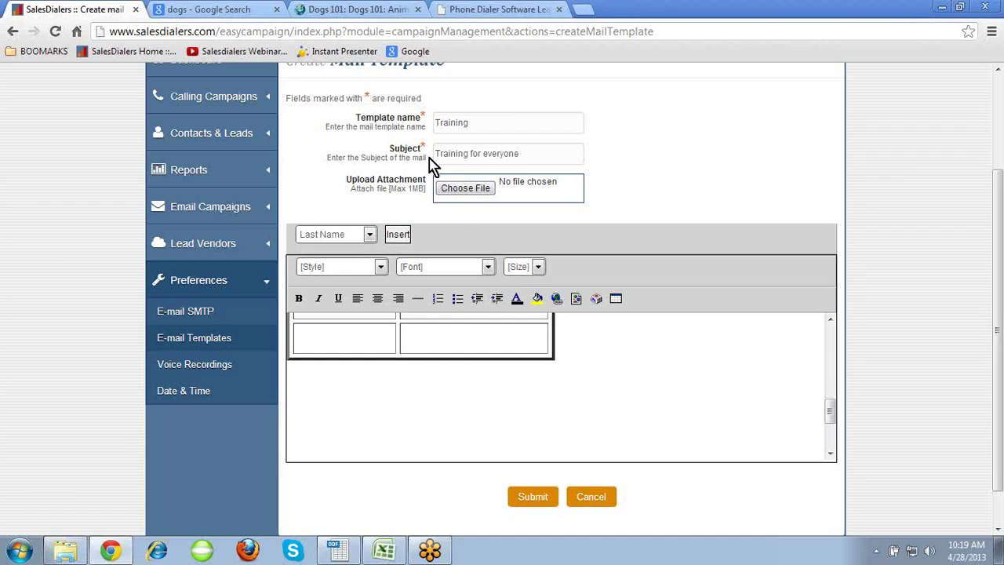
# Copy the Animal Planet header with its logo, search box and navigation bar from the Dogs 101 page and paste it below the template's table.
pyautogui.click(349, 17)
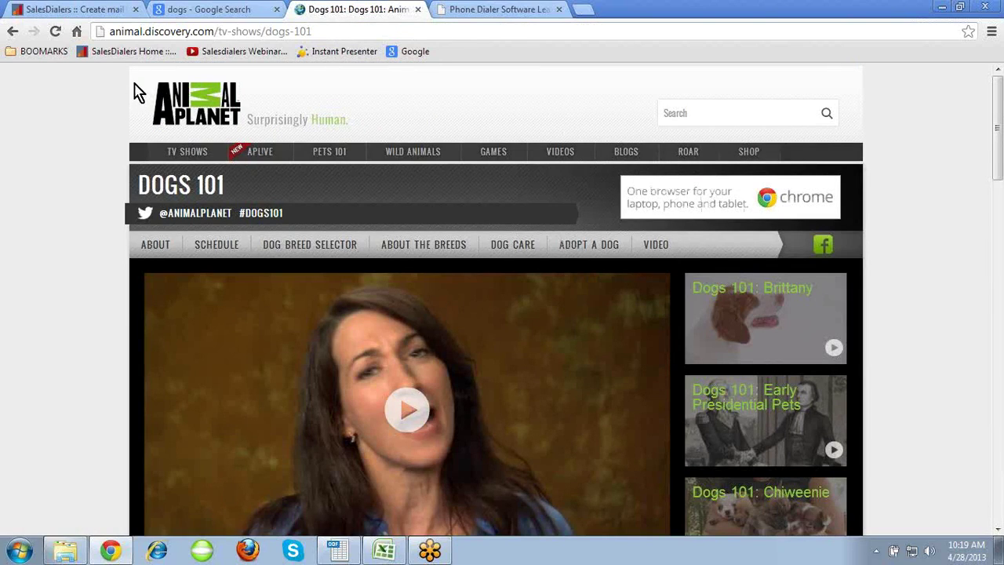
pyautogui.moveTo(134, 92); pyautogui.dragTo(861, 153)
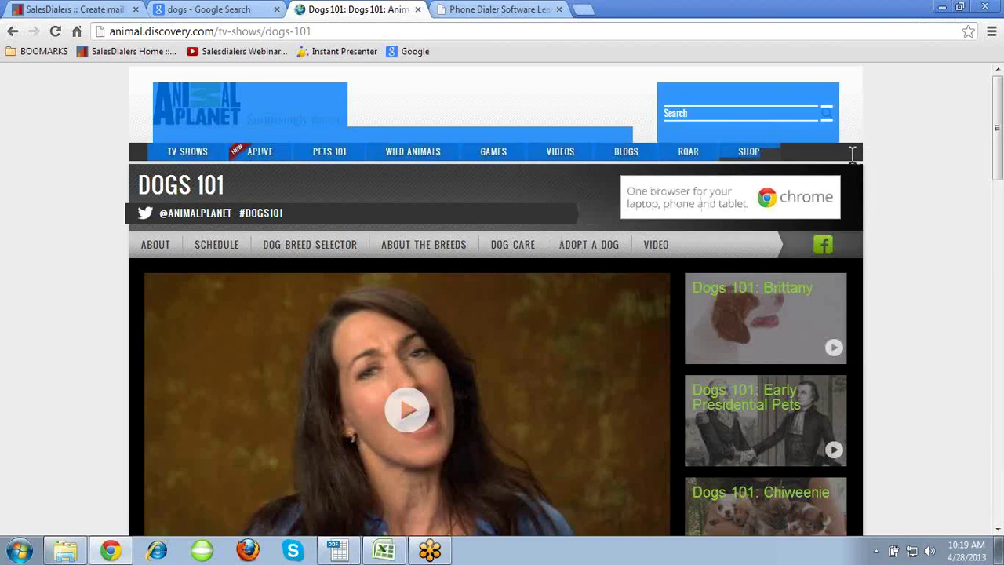
pyautogui.moveTo(848, 160)
pyautogui.mouseDown()
pyautogui.moveTo(853, 152)
pyautogui.moveTo(863, 172)
pyautogui.mouseUp()
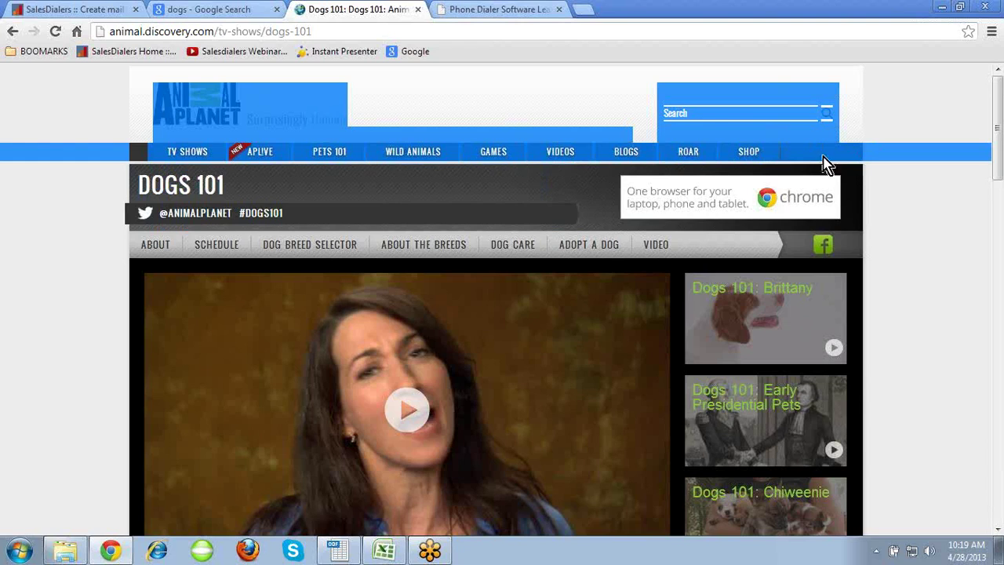
pyautogui.click(79, 11)
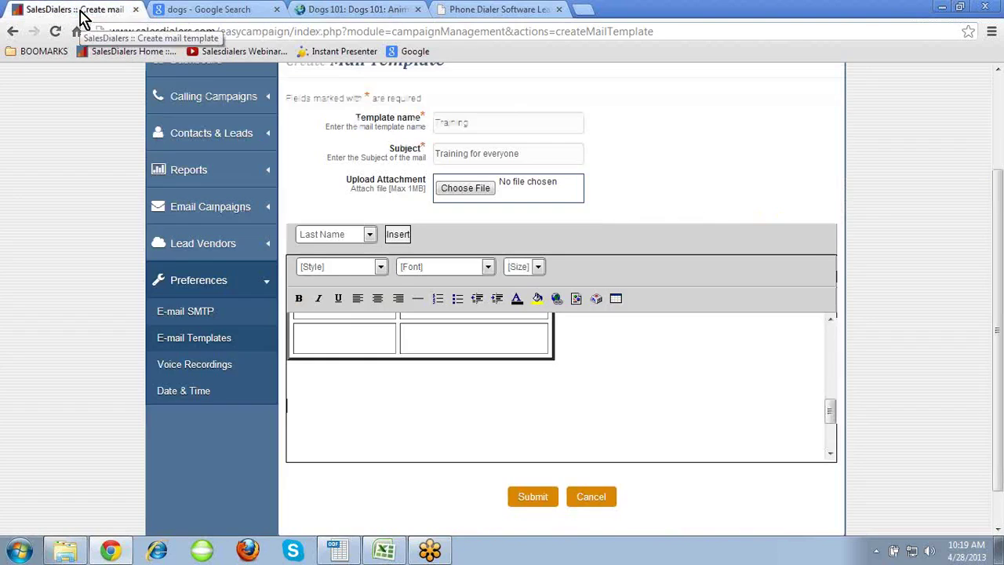
pyautogui.click(333, 404)
pyautogui.hotkey('ctrl', 'v')
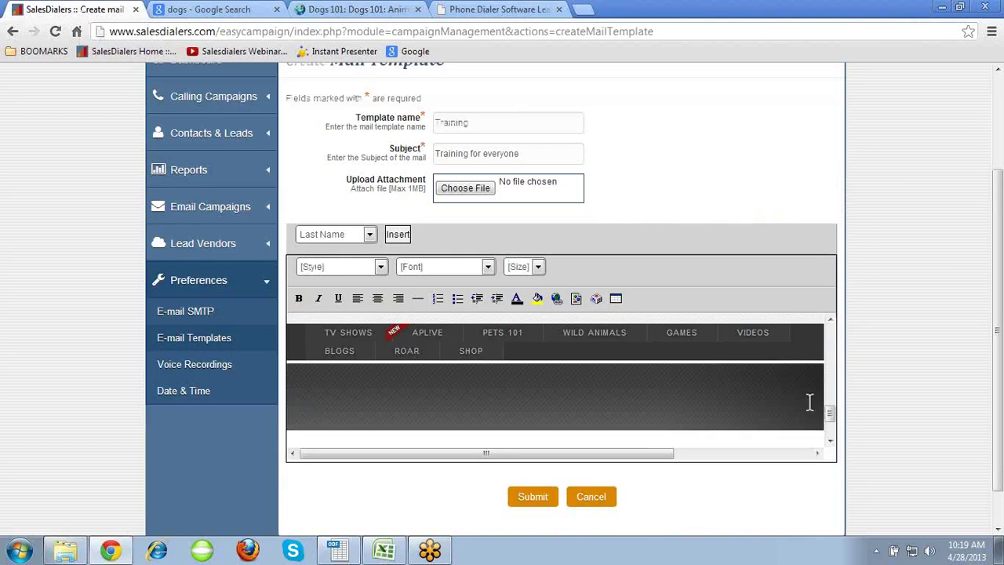
pyautogui.moveTo(829, 426); pyautogui.dragTo(833, 415)
pyautogui.scroll(1, 831, 416)
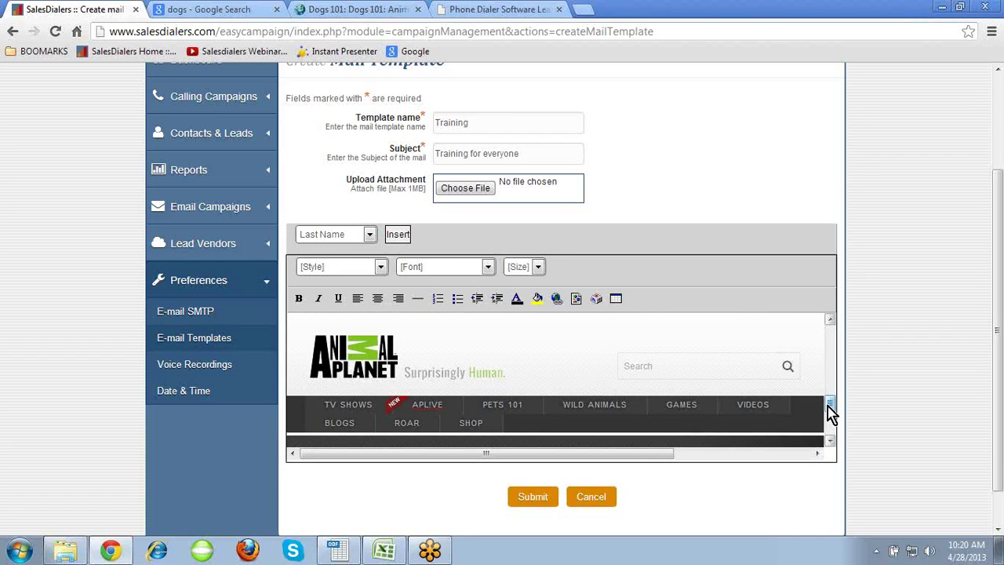
pyautogui.moveTo(830, 412); pyautogui.dragTo(831, 426)
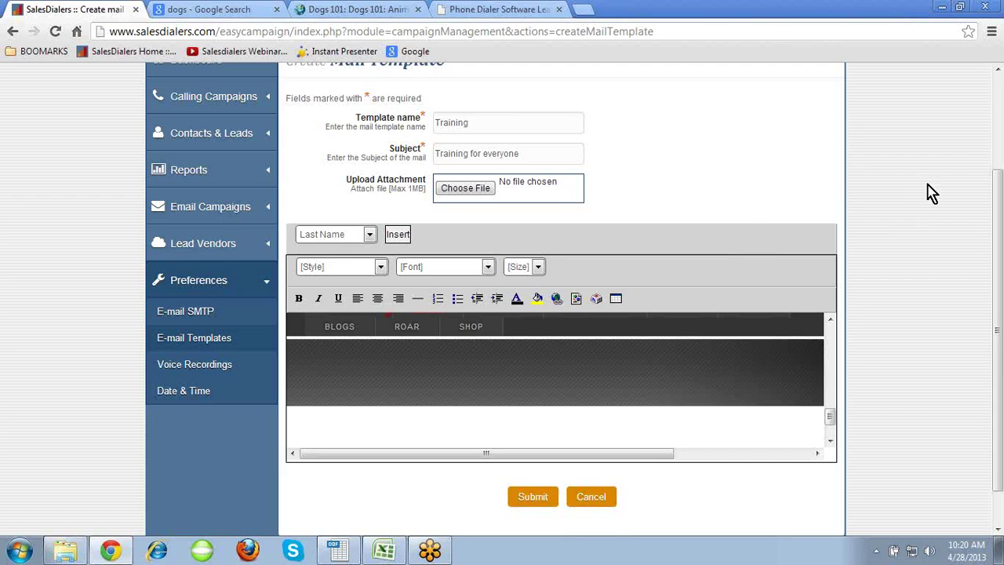
pyautogui.scroll(2, 929, 187)
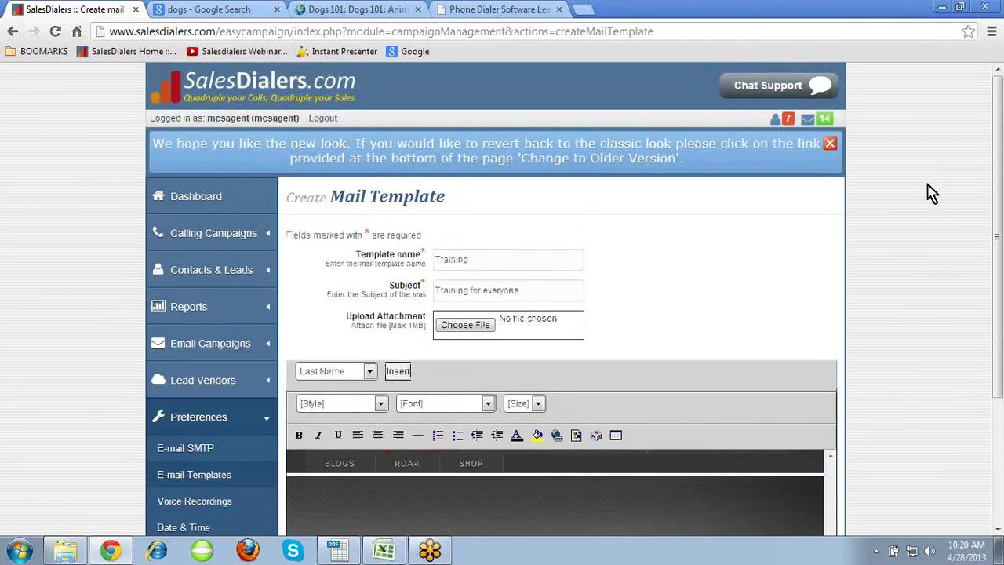
pyautogui.scroll(-3, 931, 192)
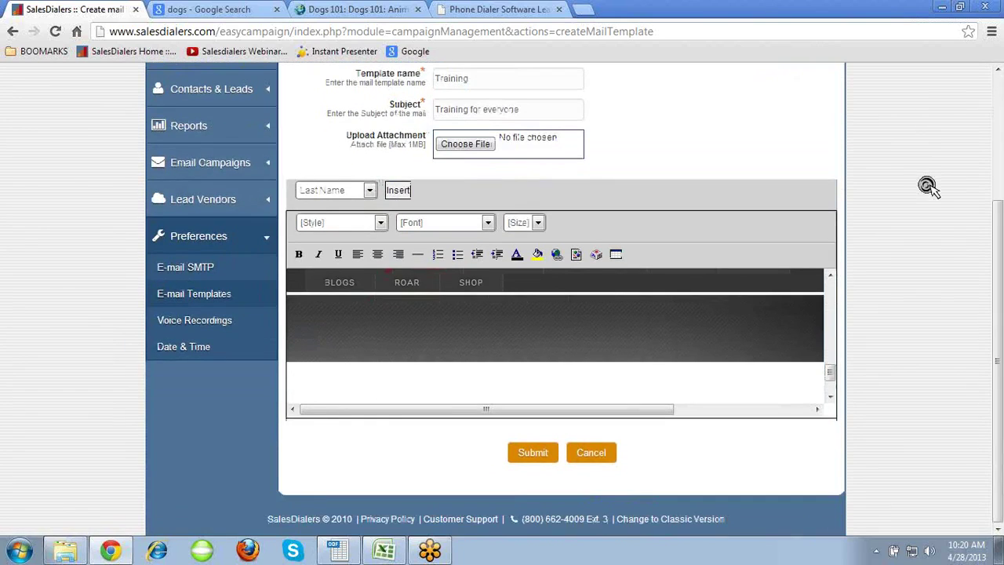